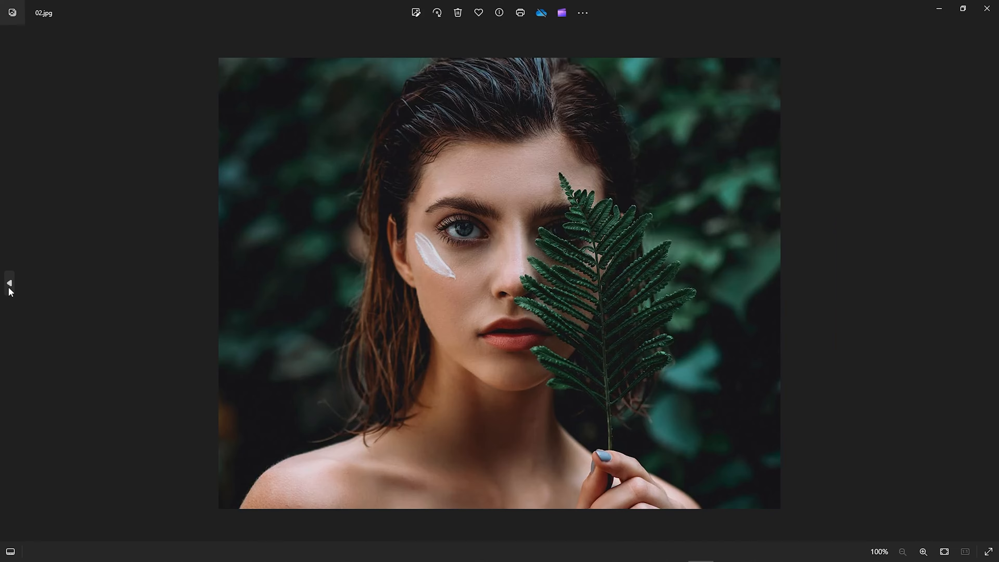
# Step: View reference image 001.jpg enlarged in the photo viewer, then return to the AI COLOR MATCH PLUG IN folder
pyautogui.click(10, 291)
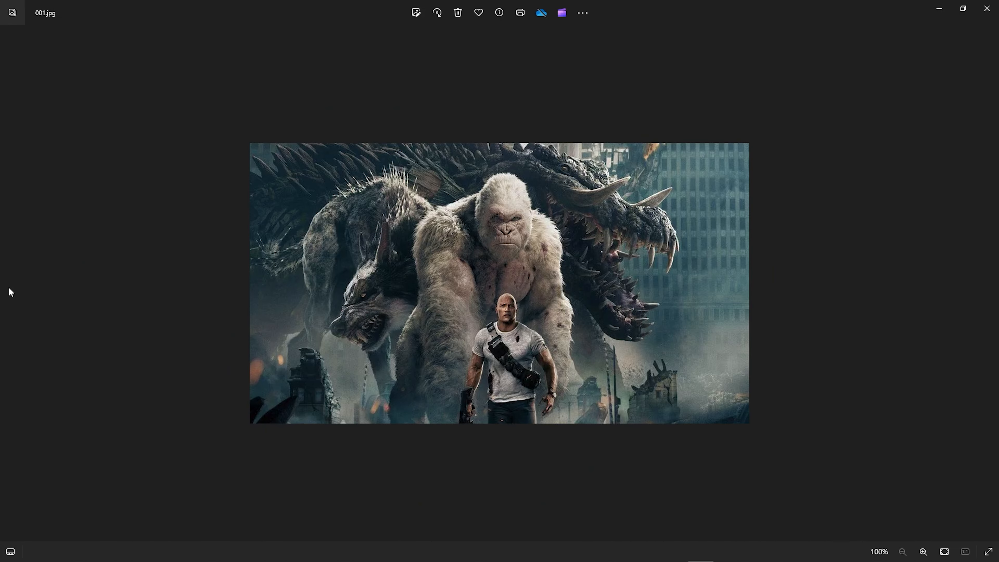
pyautogui.click(986, 10)
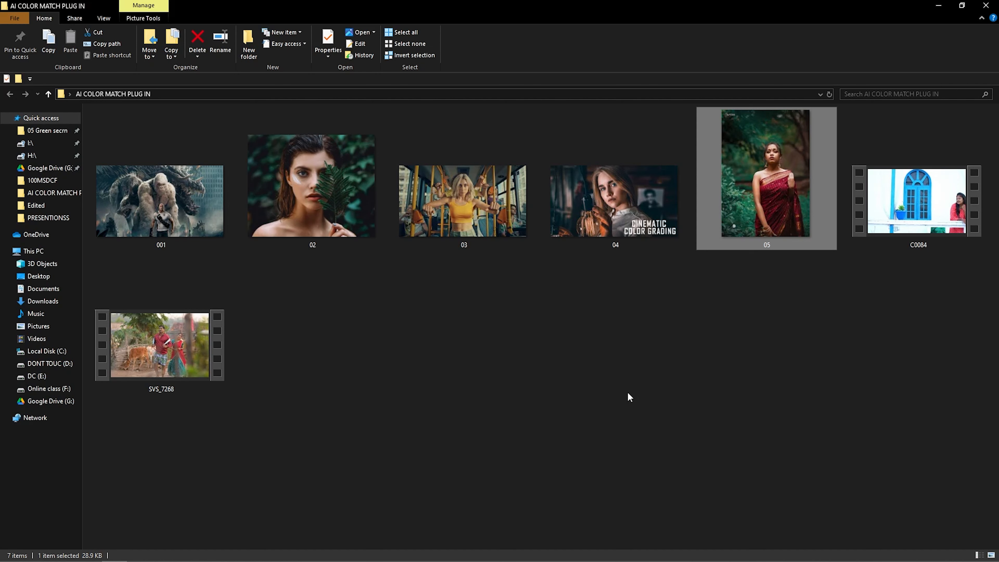
pyautogui.doubleClick(190, 176)
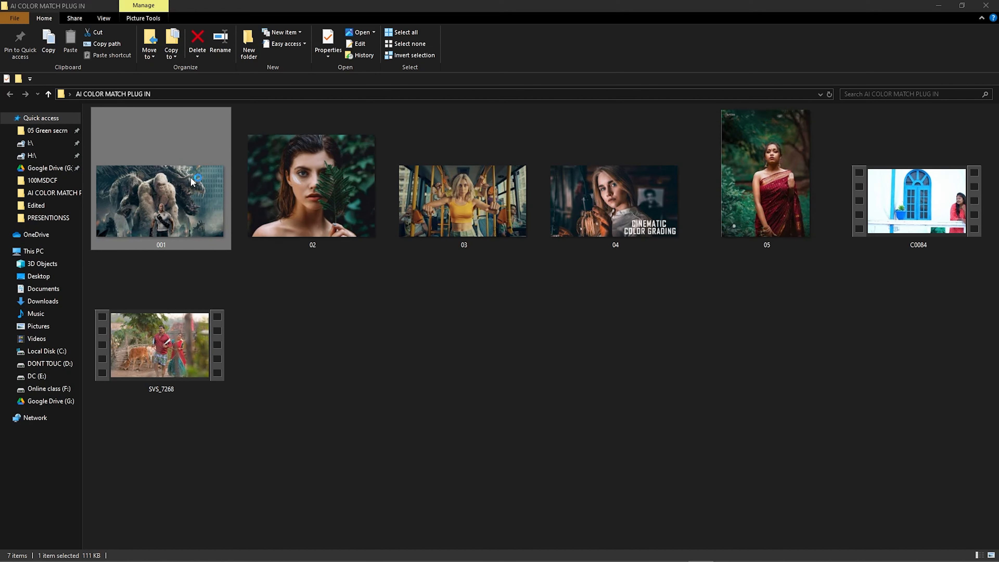
pyautogui.scroll(1, 498, 271)
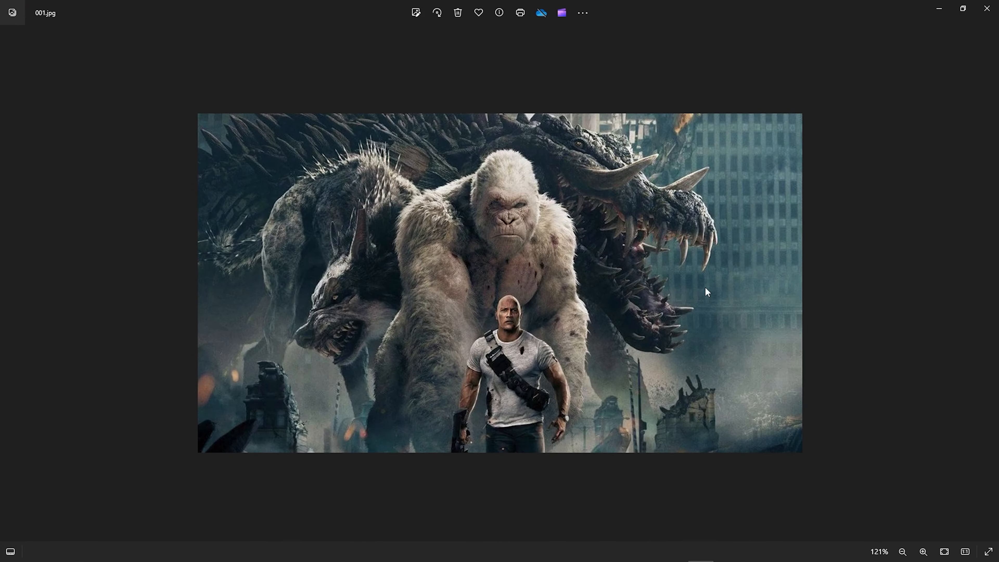
pyautogui.click(986, 7)
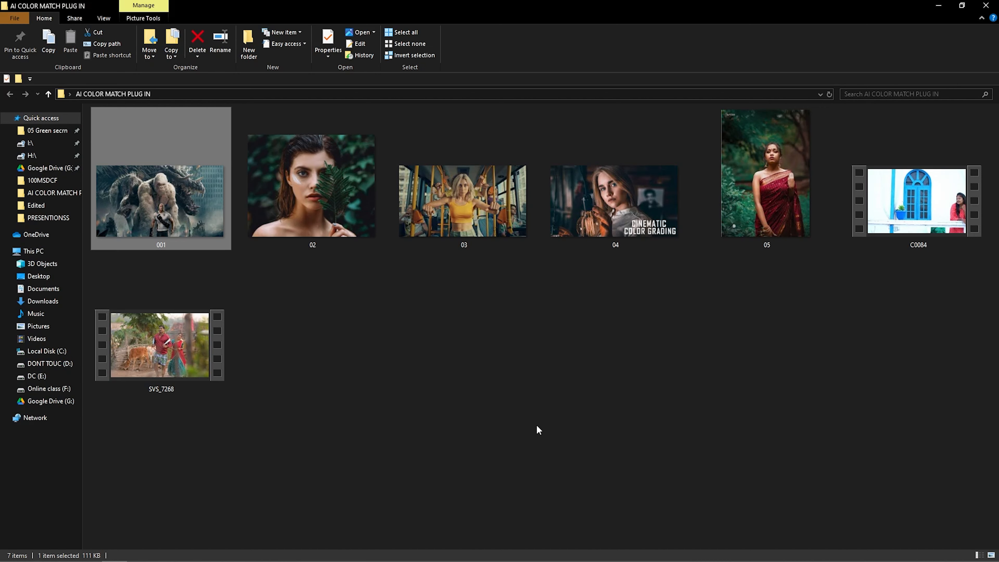
# Step: Browse the reference images from 001.jpg through 04.jpg in the photo viewer
pyautogui.doubleClick(181, 225)
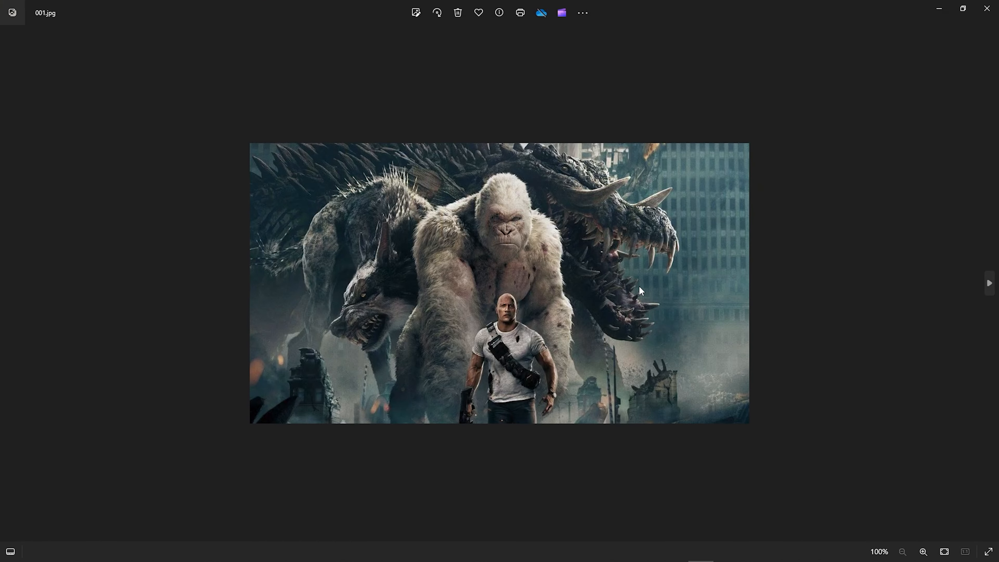
pyautogui.press('Right')
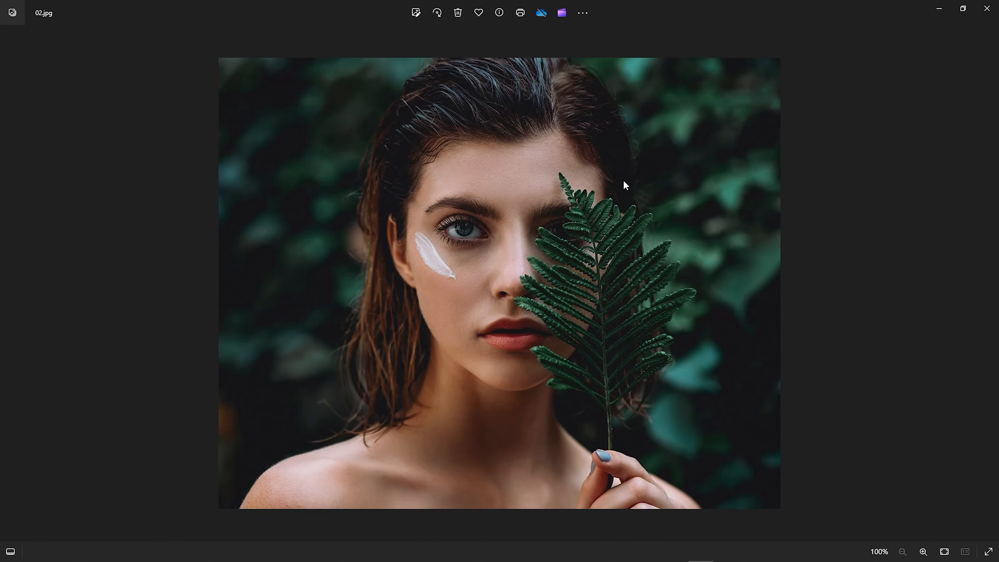
pyautogui.press('Right')
pyautogui.press('Right')
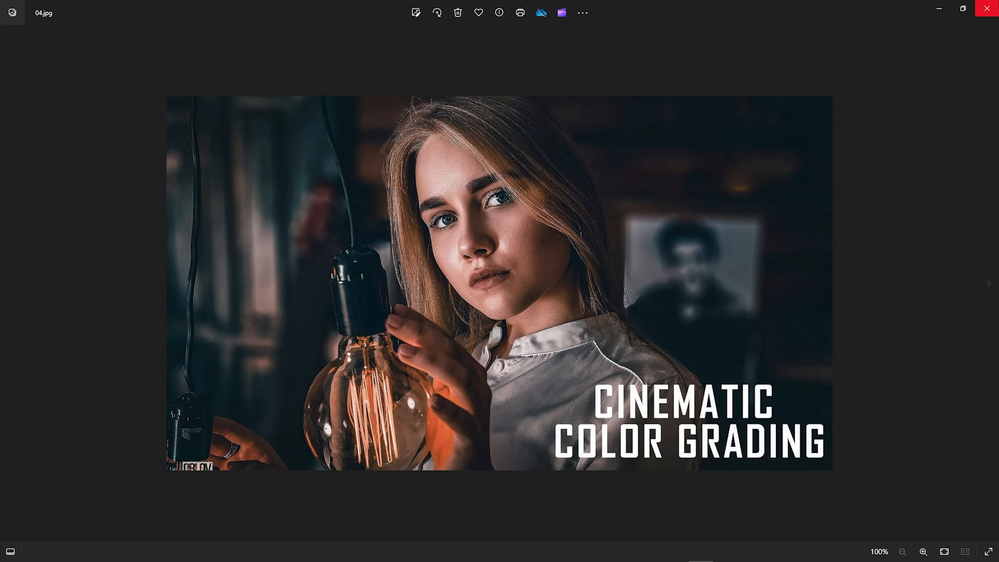
pyautogui.click(987, 9)
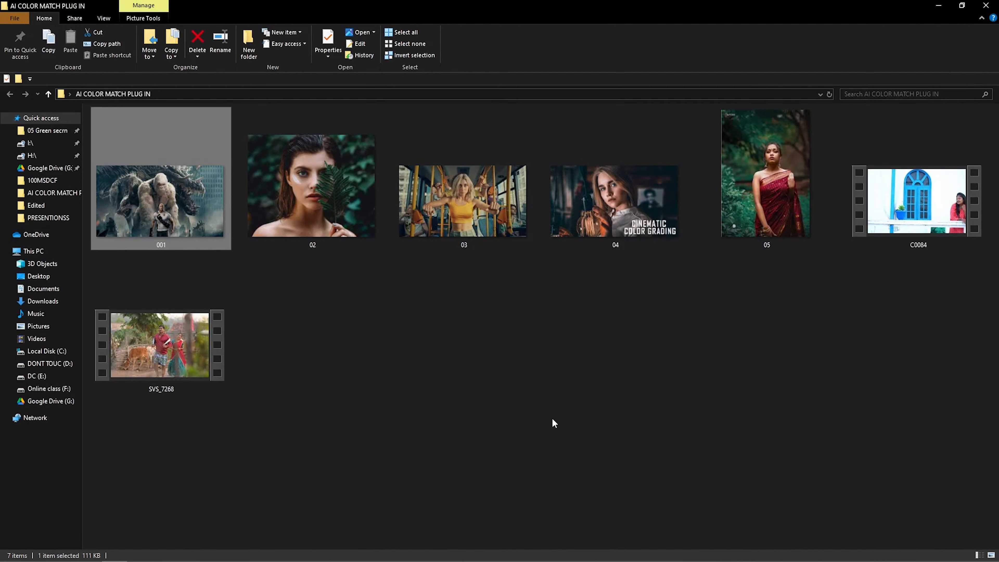
# Step: View the cinematic color grading reference image 04.jpg on its own and close it
pyautogui.click(585, 206)
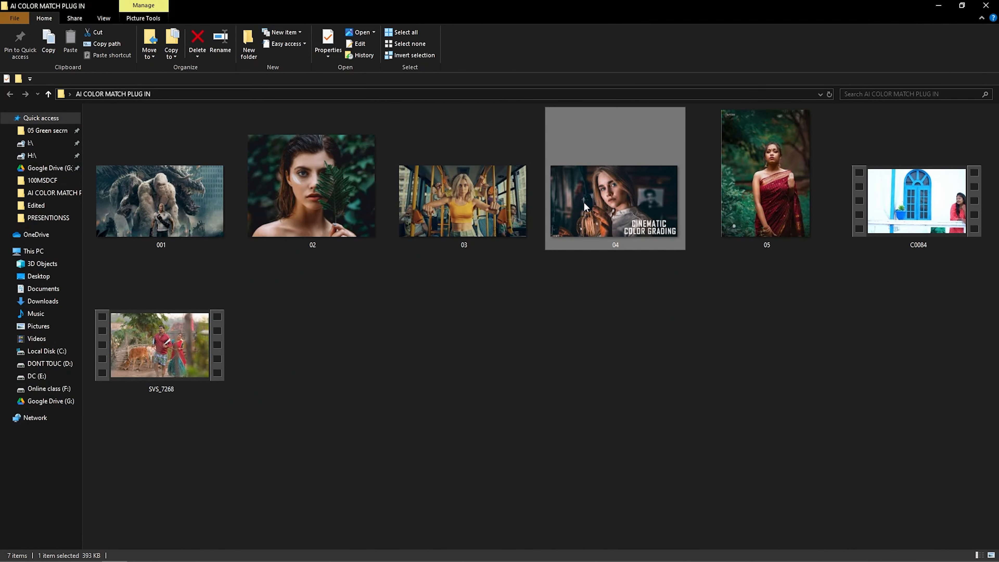
pyautogui.doubleClick(585, 205)
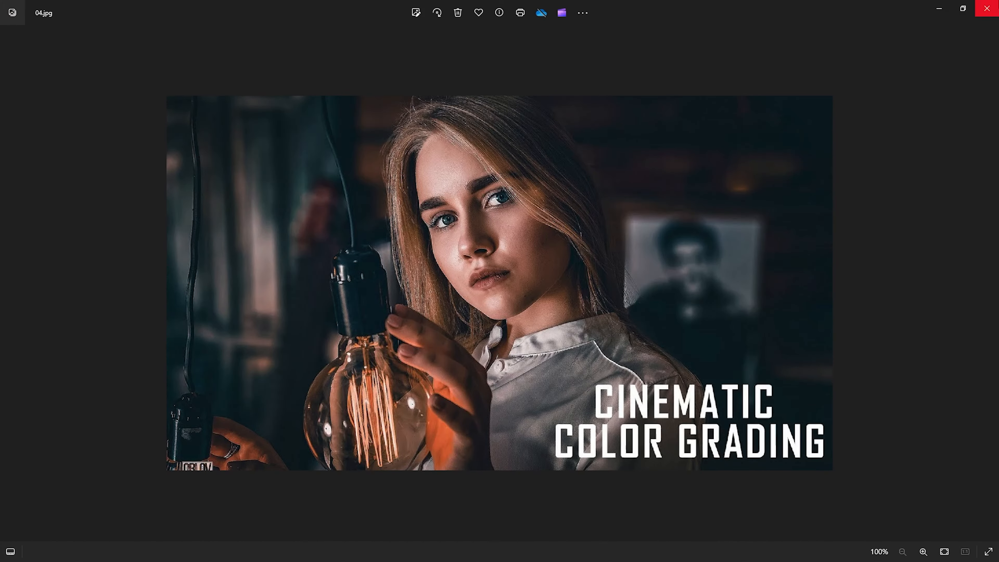
pyautogui.click(987, 8)
# Step: Preview the video clip C0084, skipping ahead to around its middle, and close the player
pyautogui.doubleClick(932, 204)
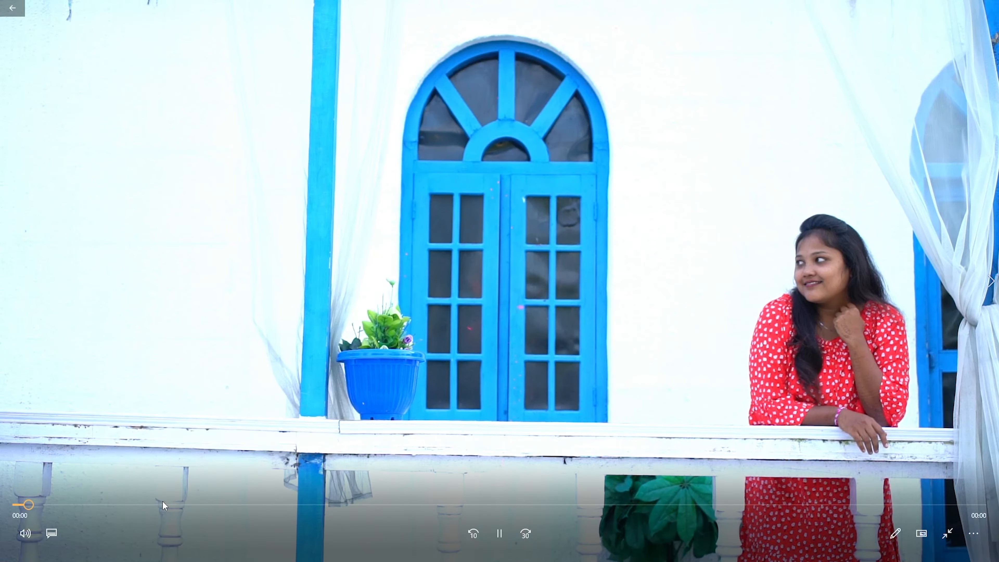
pyautogui.moveTo(162, 501); pyautogui.dragTo(427, 505)
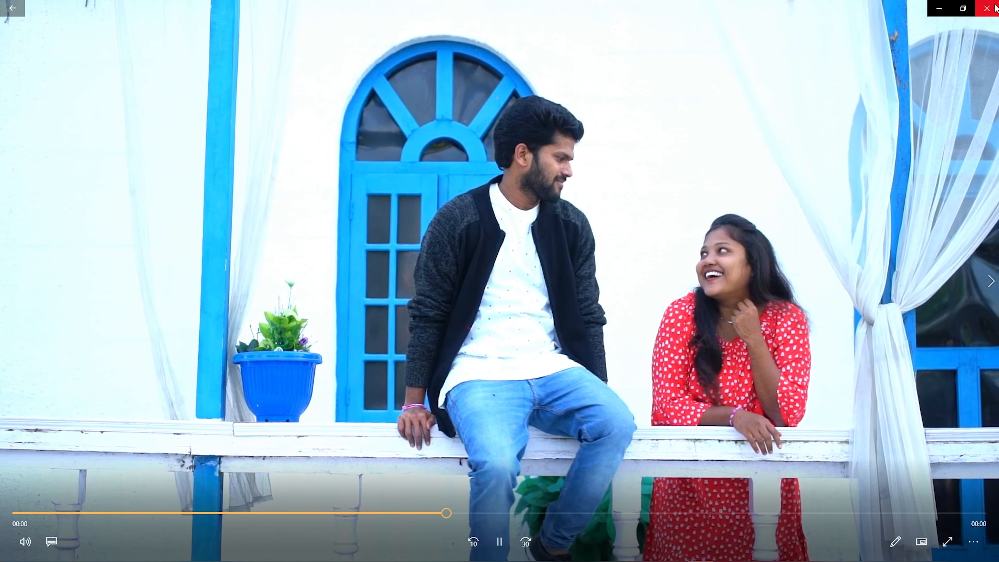
pyautogui.hotkey('alt', 'F4')
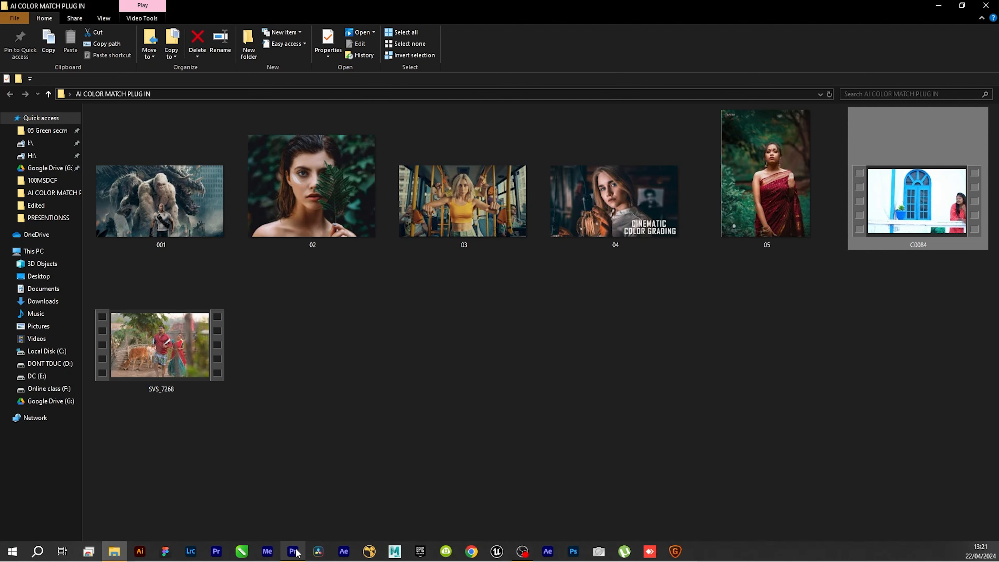
# Step: Switch to Premiere Pro and create a new project named ai, saved on the Desktop
pyautogui.click(293, 551)
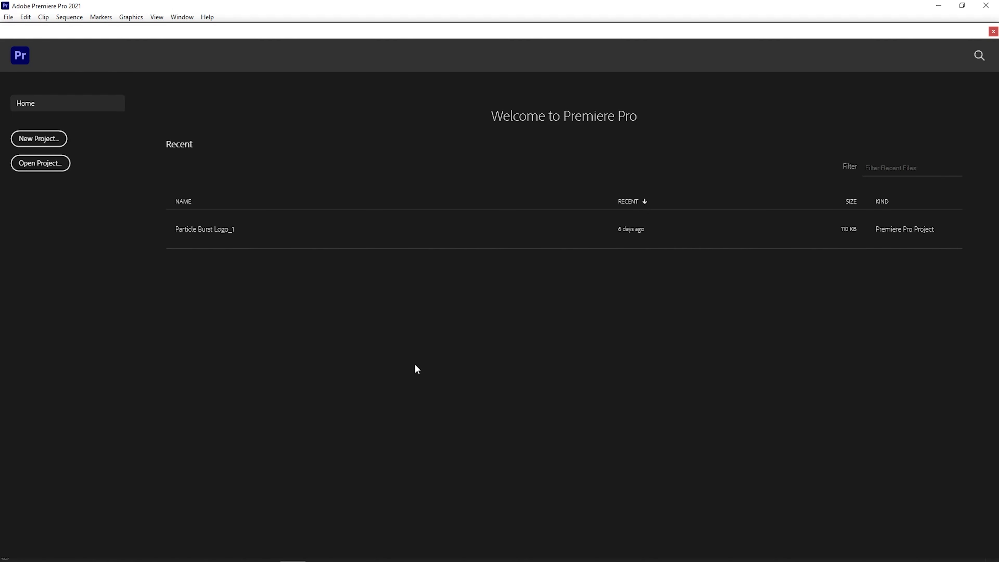
pyautogui.click(56, 138)
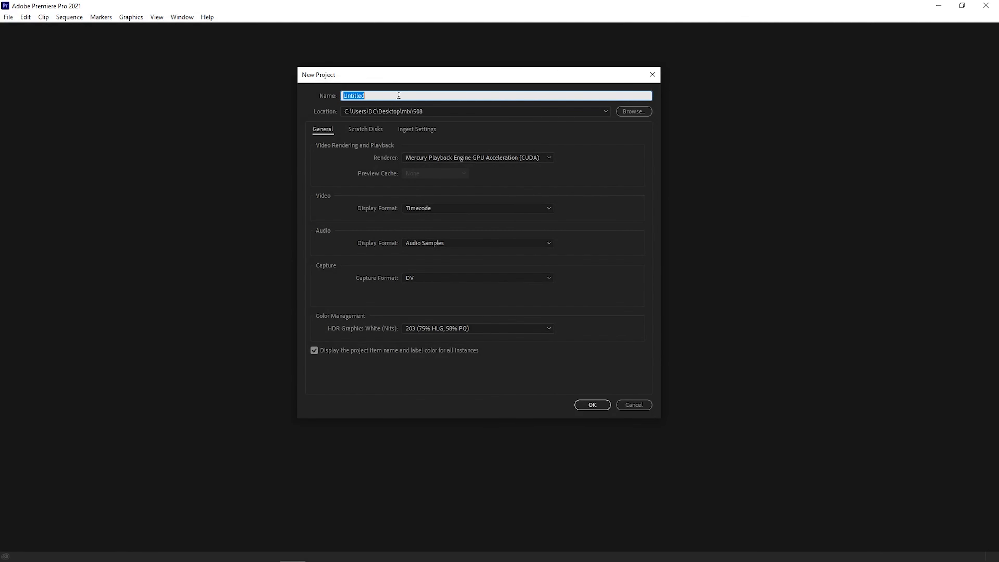
pyautogui.write('ai')
pyautogui.click(621, 112)
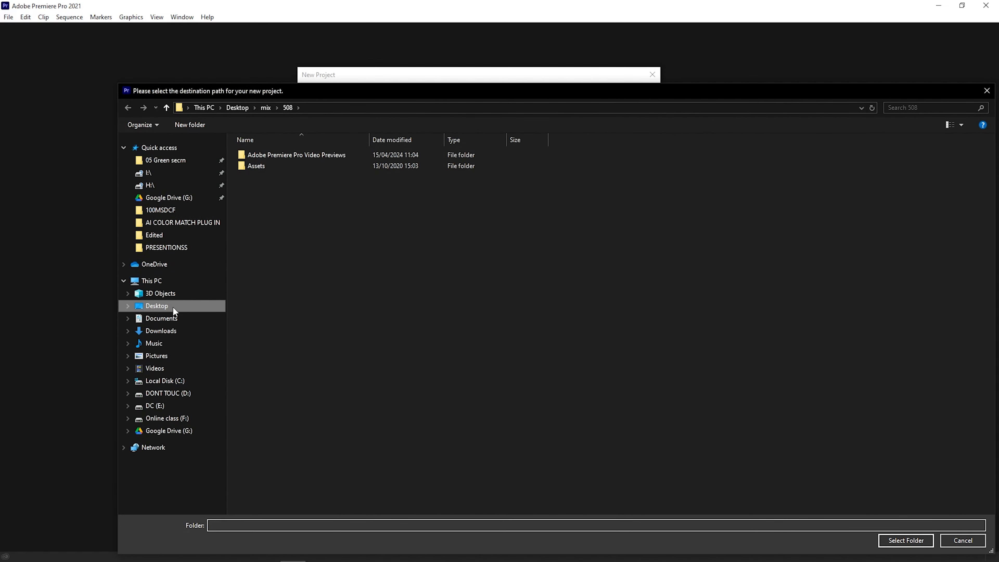
pyautogui.click(173, 306)
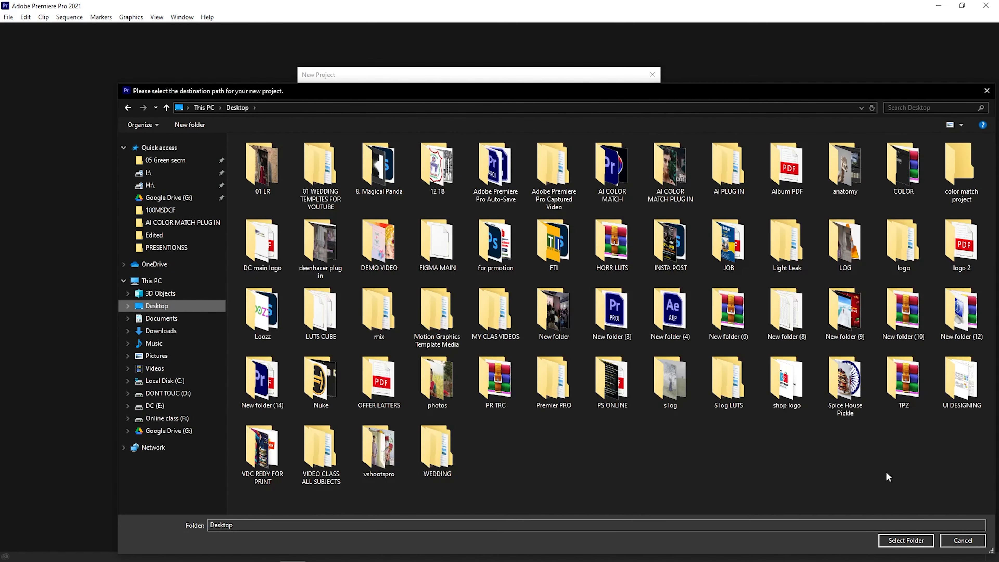
pyautogui.click(897, 540)
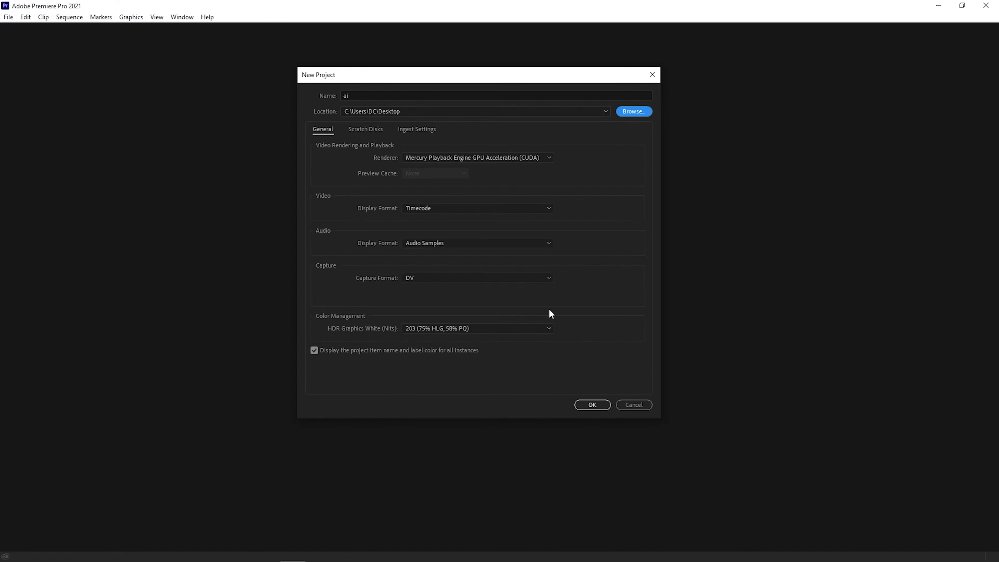
pyautogui.click(590, 405)
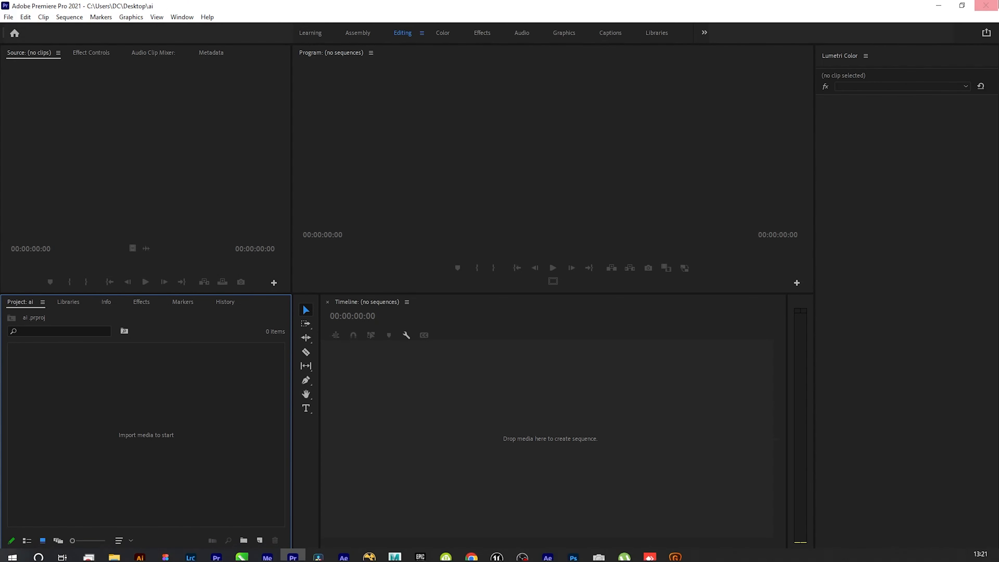
# Step: Return to the media folder and preview the video SVS_7268, skipping forward to about three quarters of it
pyautogui.click(939, 5)
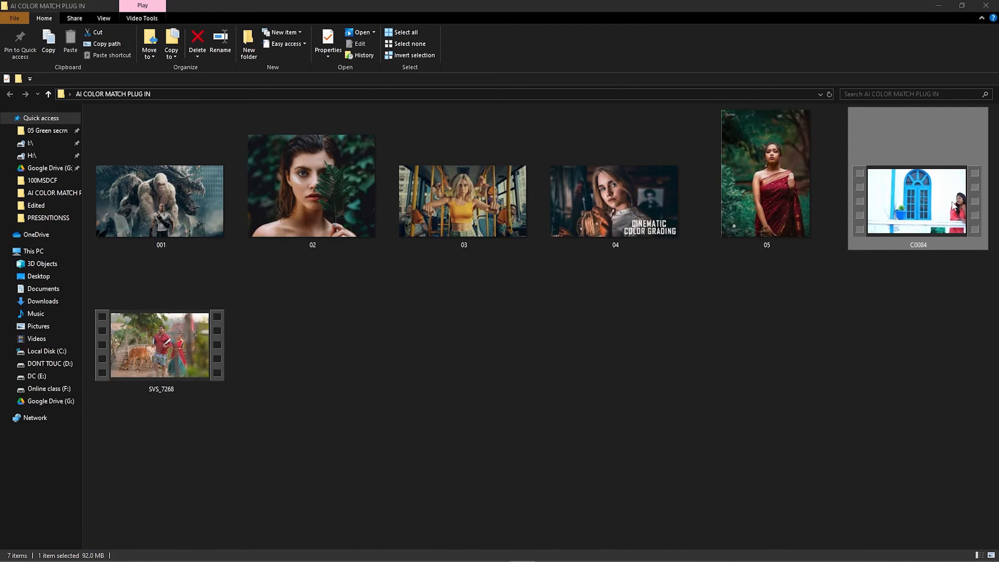
pyautogui.doubleClick(171, 338)
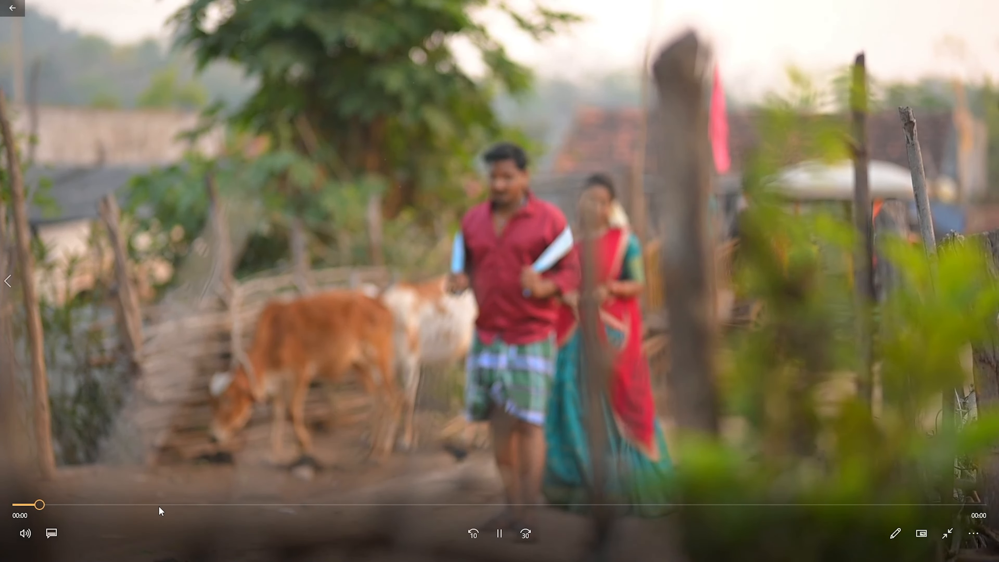
pyautogui.click(270, 505)
pyautogui.moveTo(314, 505); pyautogui.dragTo(718, 505)
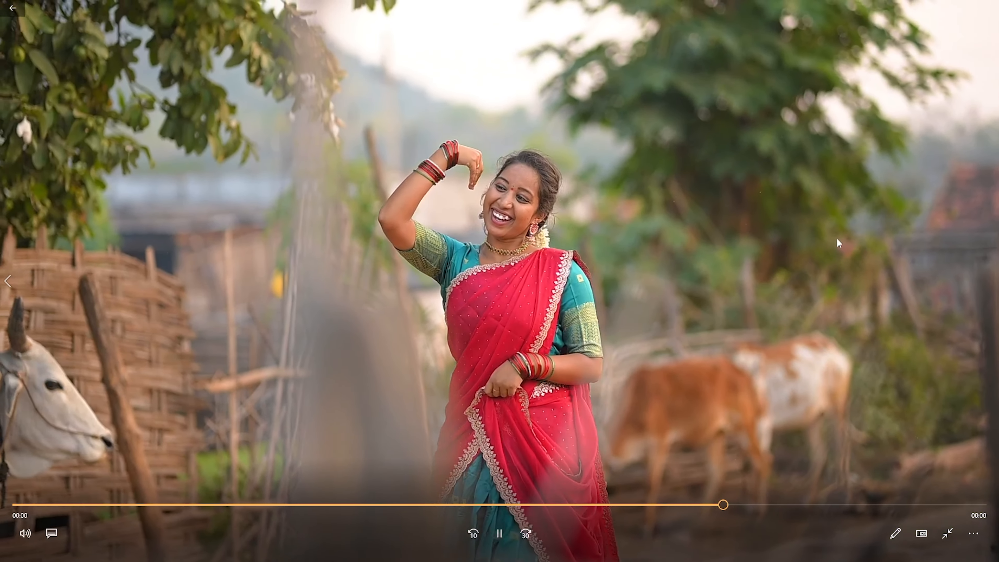
pyautogui.doubleClick(873, 201)
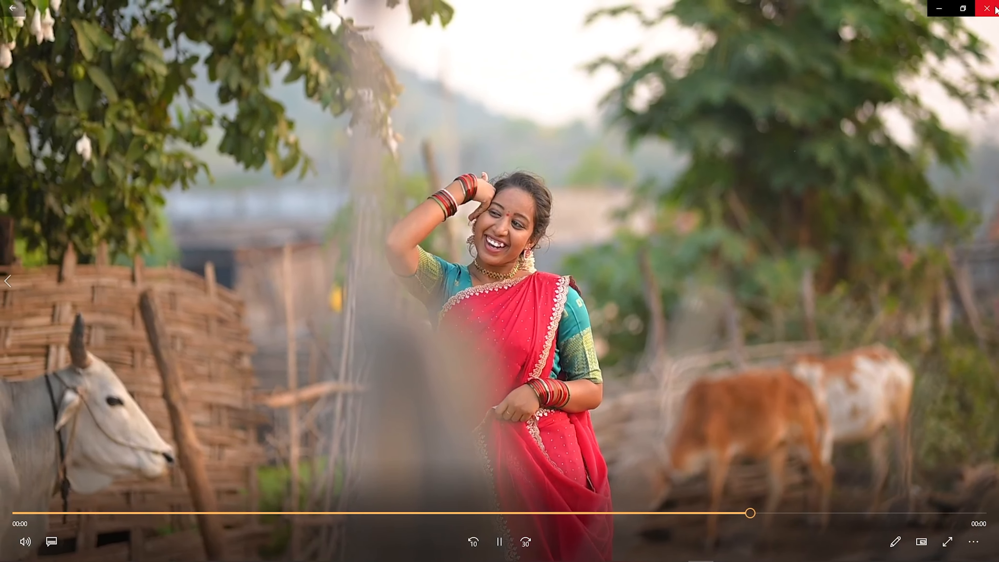
pyautogui.hotkey('alt', 'F4')
# Step: Import SVS_7268.MP4 into the Premiere Pro project, create a sequence from it, and enlarge the program preview
pyautogui.click(600, 201)
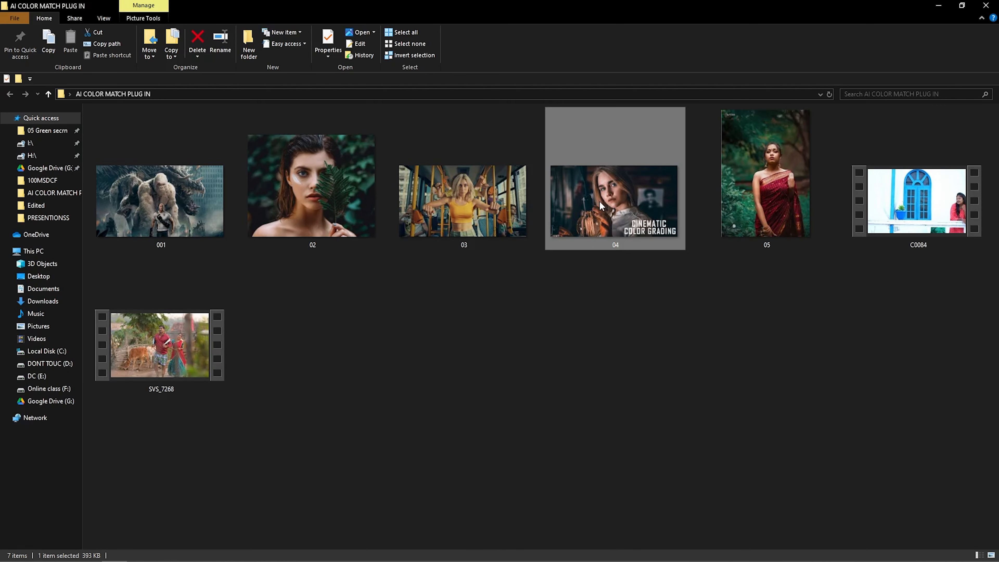
pyautogui.doubleClick(887, 230)
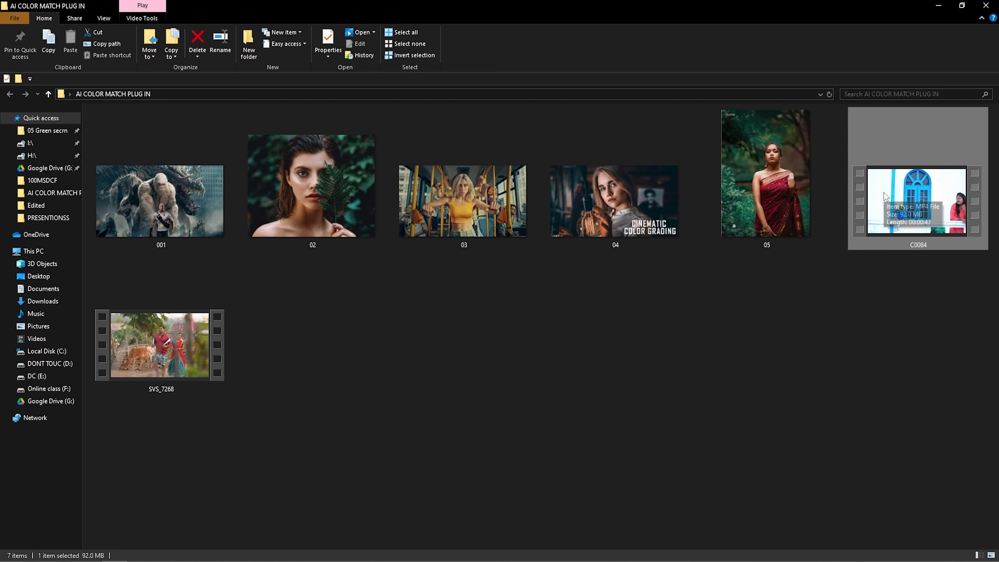
pyautogui.click(152, 346)
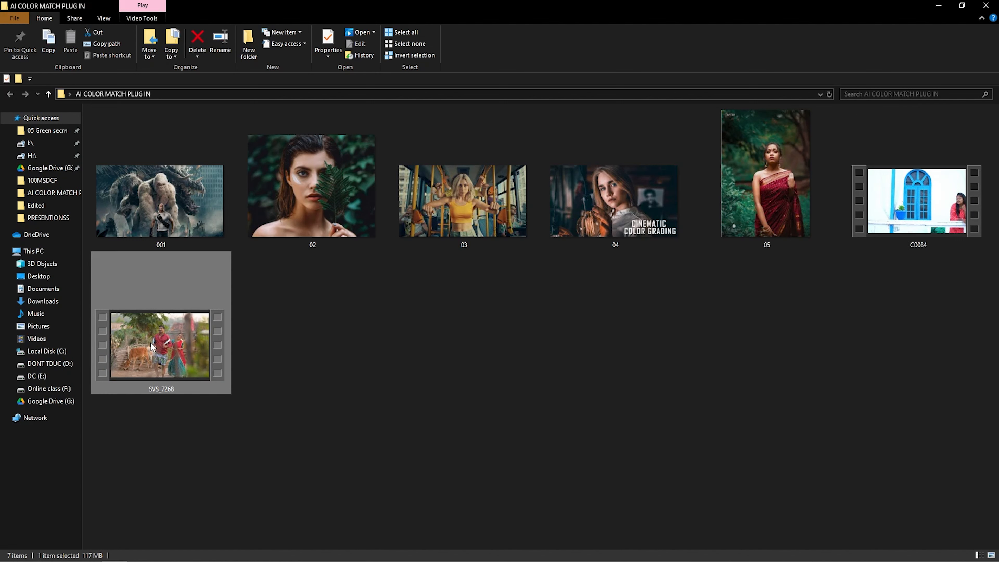
pyautogui.moveTo(153, 346); pyautogui.dragTo(187, 453)
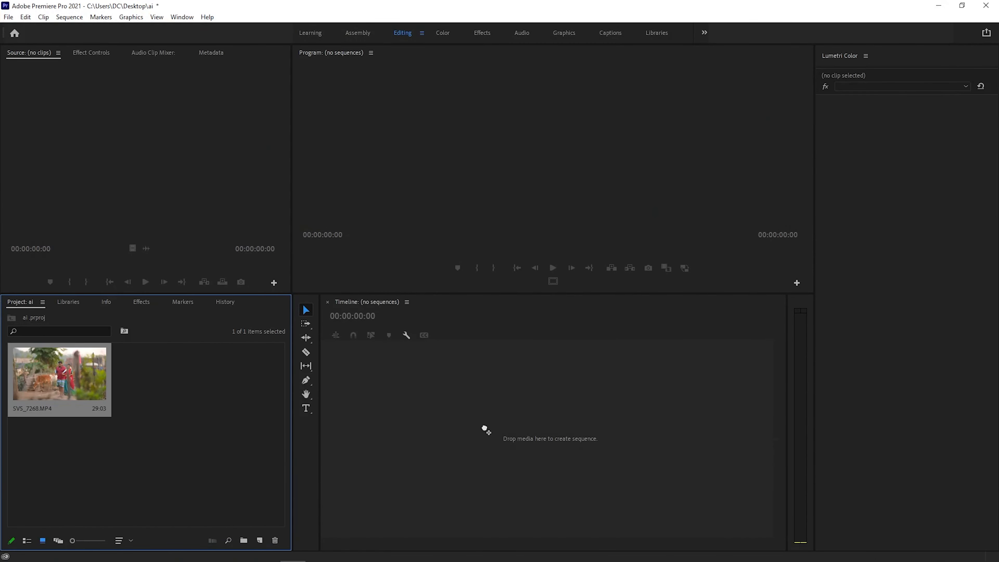
pyautogui.moveTo(488, 431); pyautogui.dragTo(488, 431)
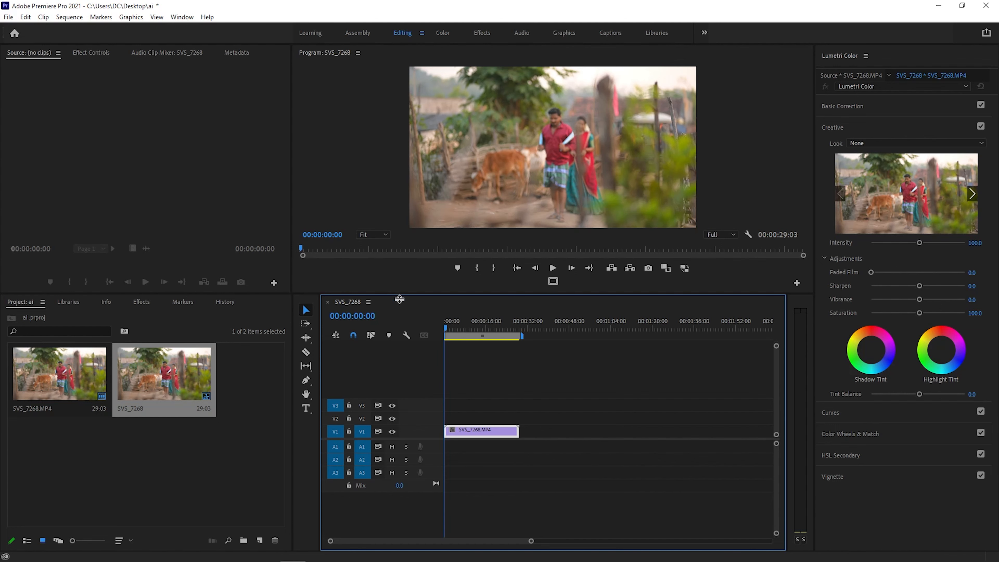
pyautogui.moveTo(399, 300); pyautogui.dragTo(399, 325)
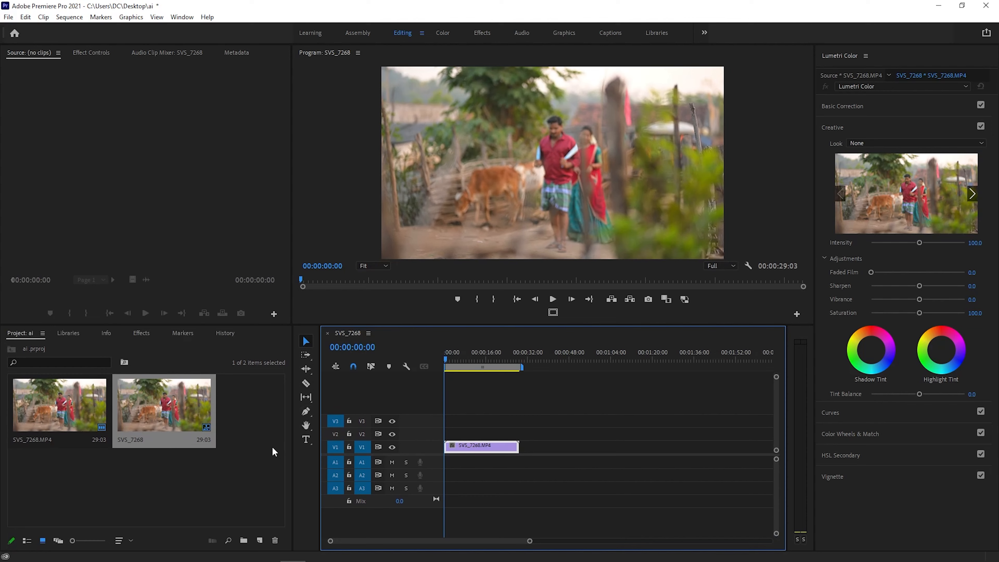
# Step: Check reference image 02.jpg from the media folder and import it into the Premiere Pro project
pyautogui.click(939, 5)
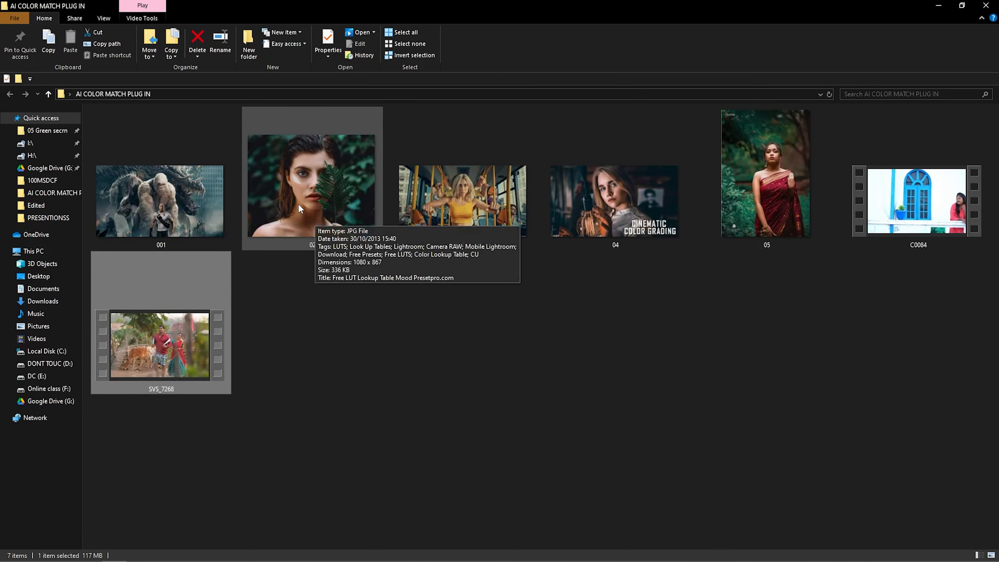
pyautogui.click(614, 201)
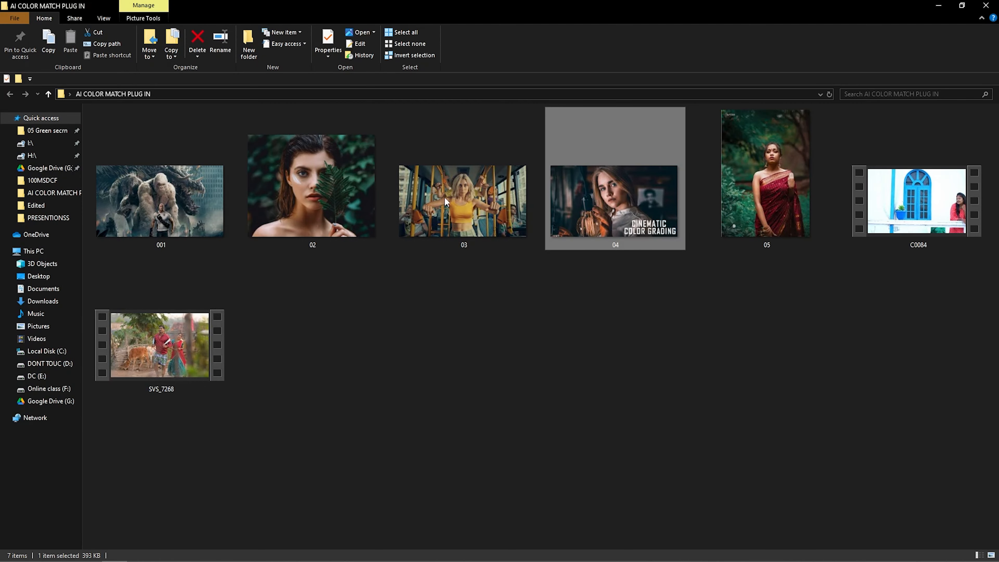
pyautogui.click(345, 199)
pyautogui.doubleClick(351, 196)
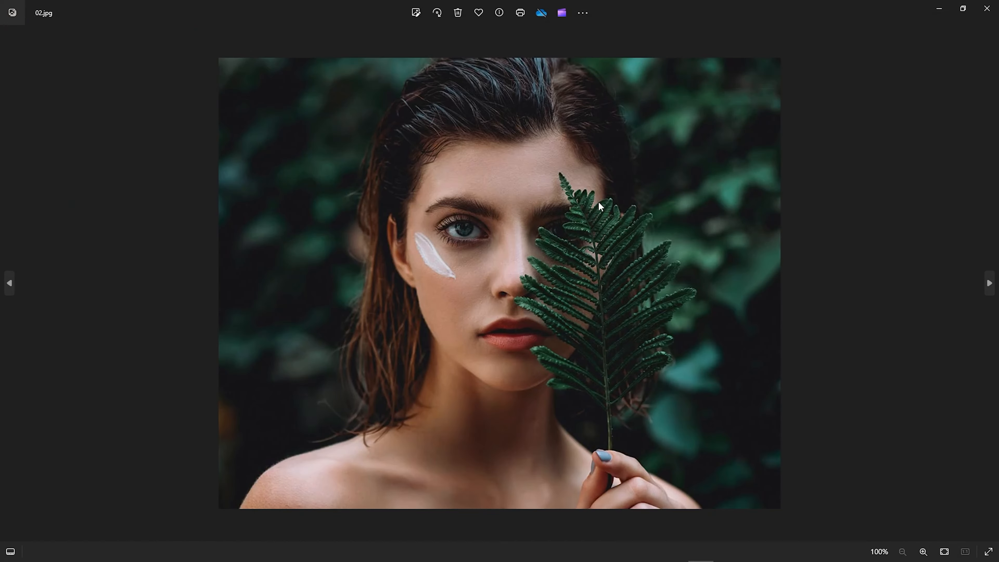
pyautogui.click(987, 8)
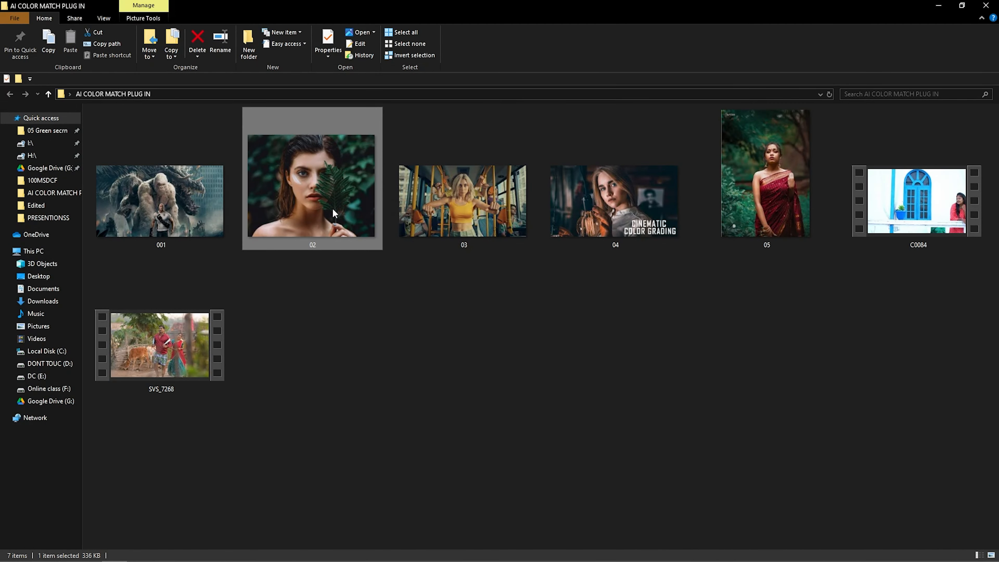
pyautogui.moveTo(333, 213); pyautogui.dragTo(254, 451)
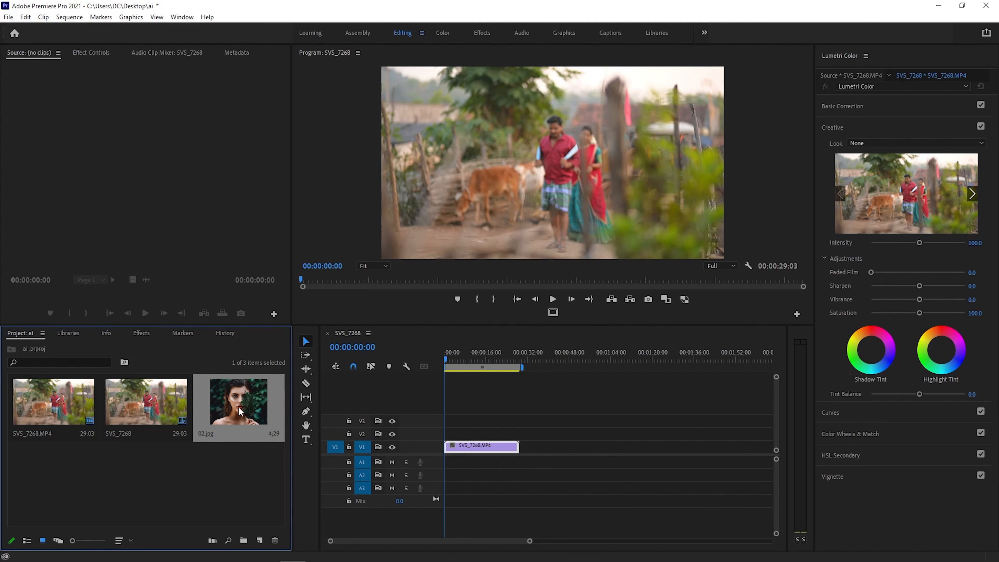
# Step: Place 02.jpg on V2 from the sequence start to about mid-clip, with scale 48 and position 377, 858
pyautogui.moveTo(240, 411); pyautogui.dragTo(485, 433)
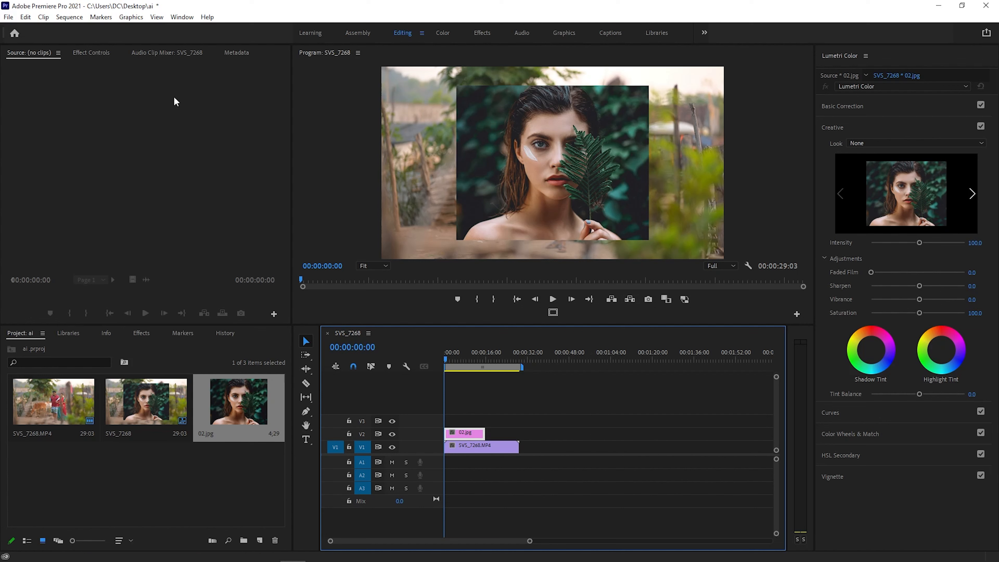
pyautogui.click(95, 54)
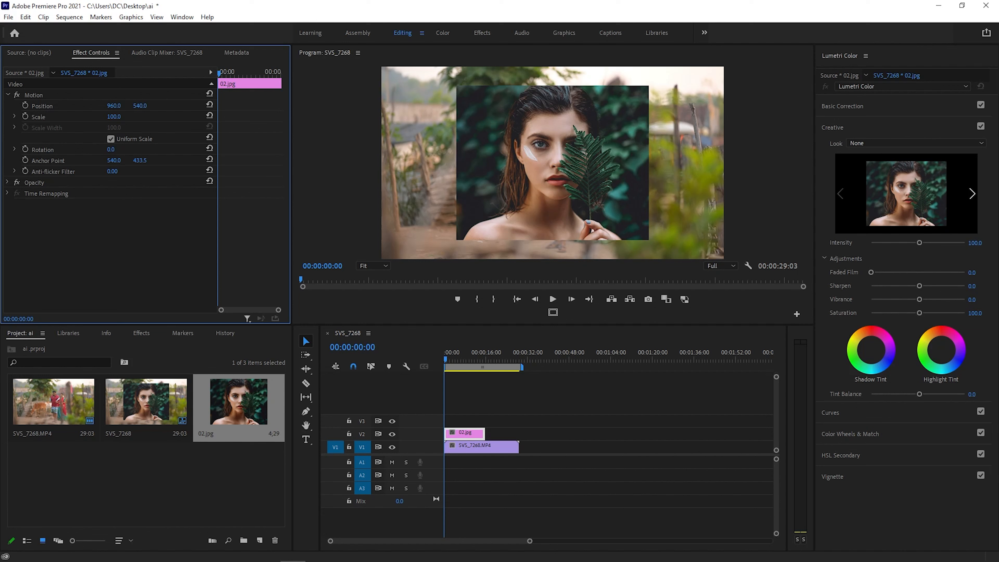
pyautogui.moveTo(114, 116); pyautogui.dragTo(145, 106)
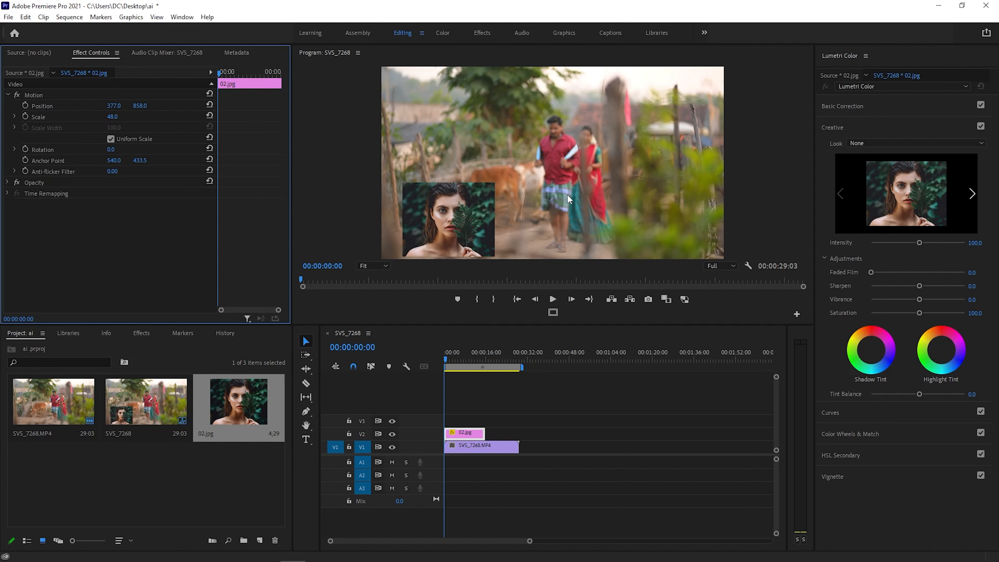
# Step: Play through the opening seconds of the sequence to compare the original footage with the reference image overlay
pyautogui.click(552, 299)
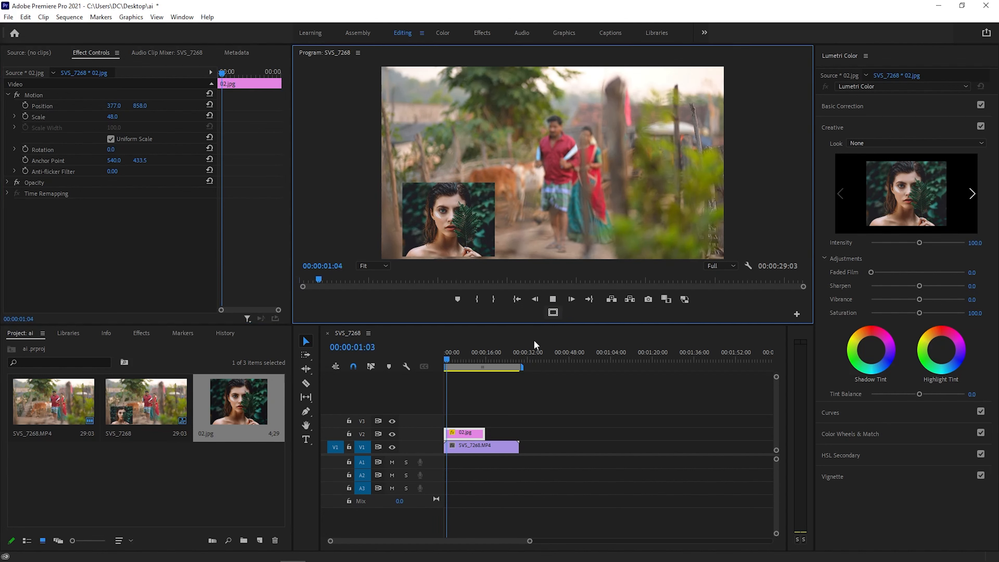
pyautogui.moveTo(454, 359); pyautogui.dragTo(458, 360)
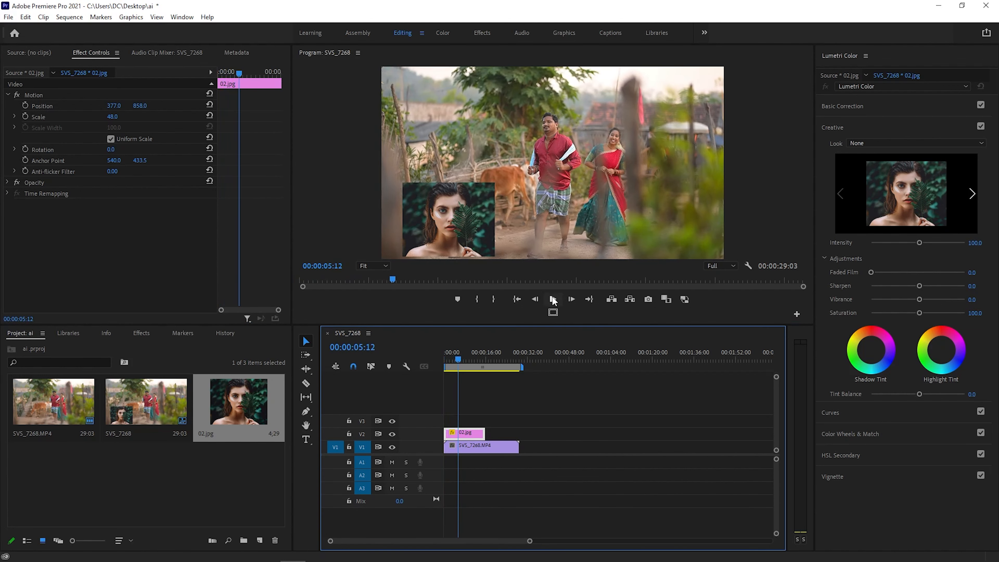
pyautogui.click(552, 299)
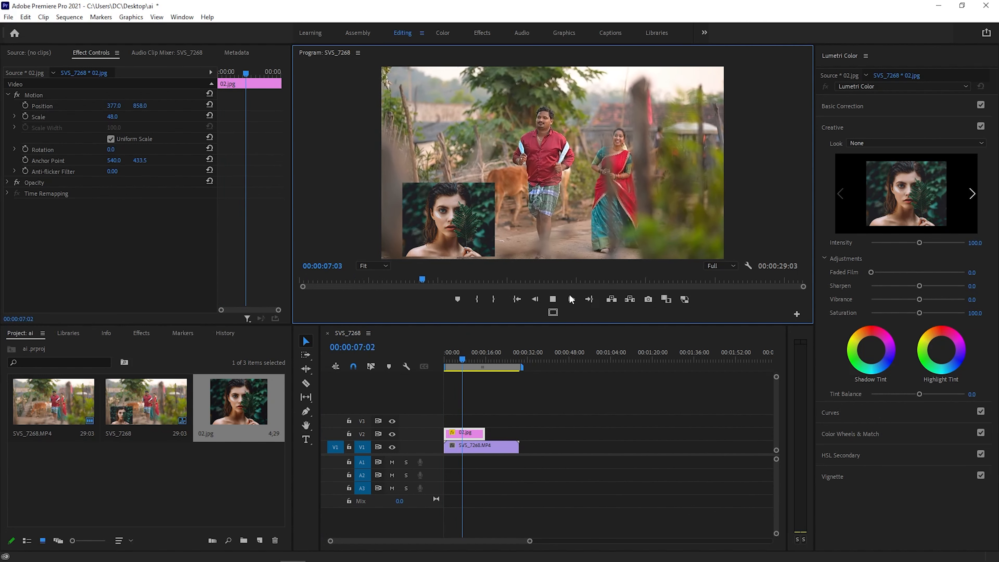
pyautogui.click(553, 300)
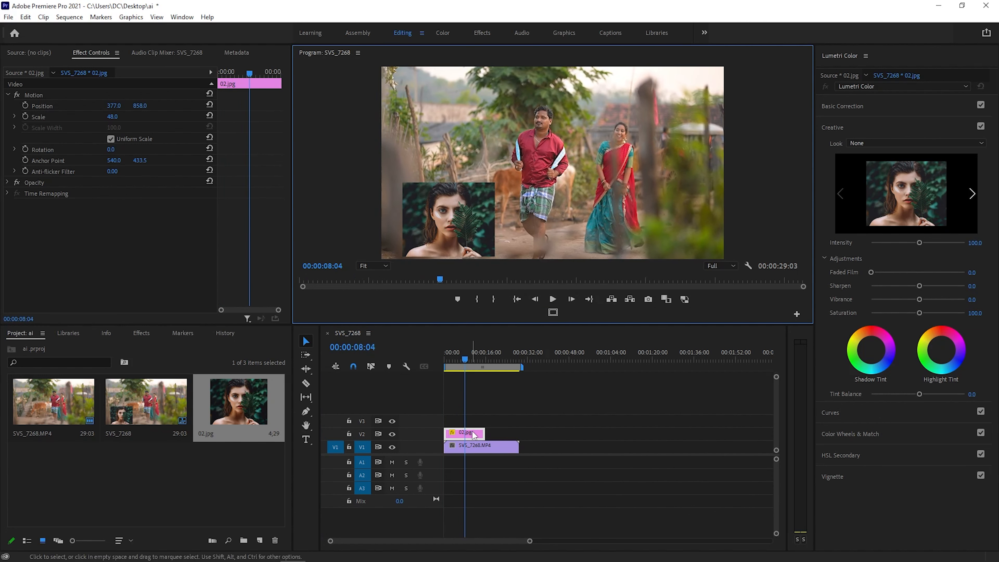
# Step: Find the AI Color Match effect by searching for color, and apply it to the SVS_7268.MP4 clip on V1
pyautogui.click(141, 333)
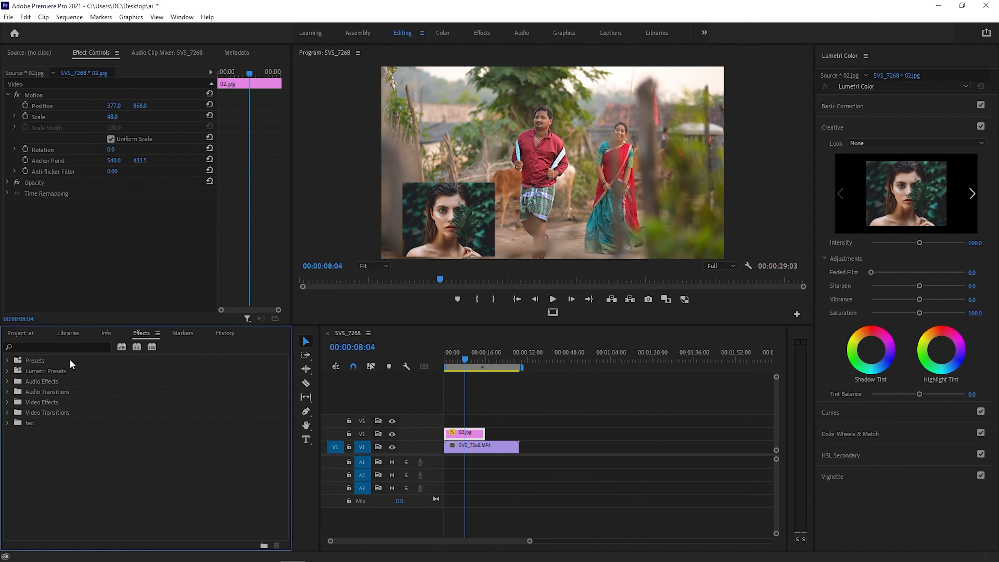
pyautogui.click(59, 347)
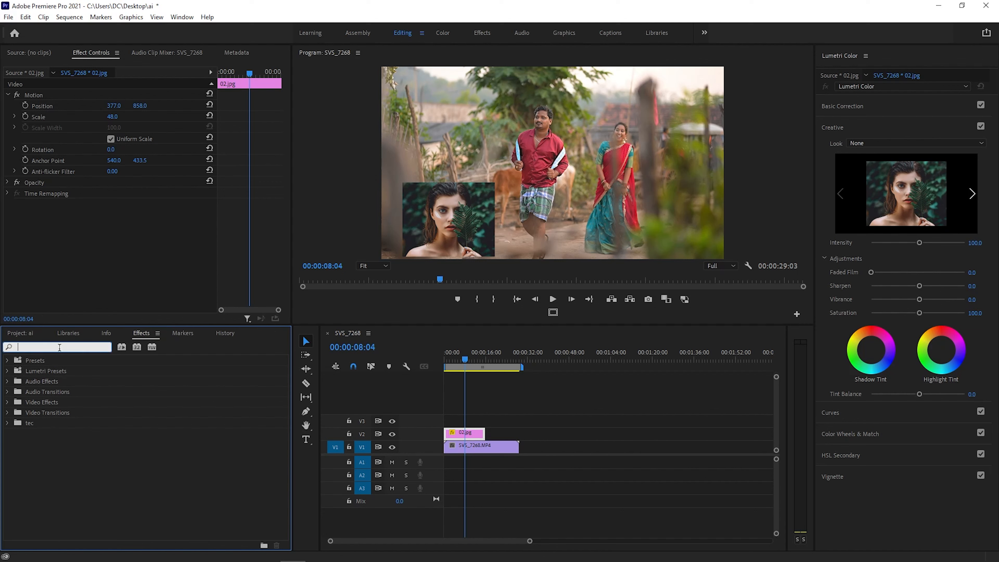
pyautogui.write('color')
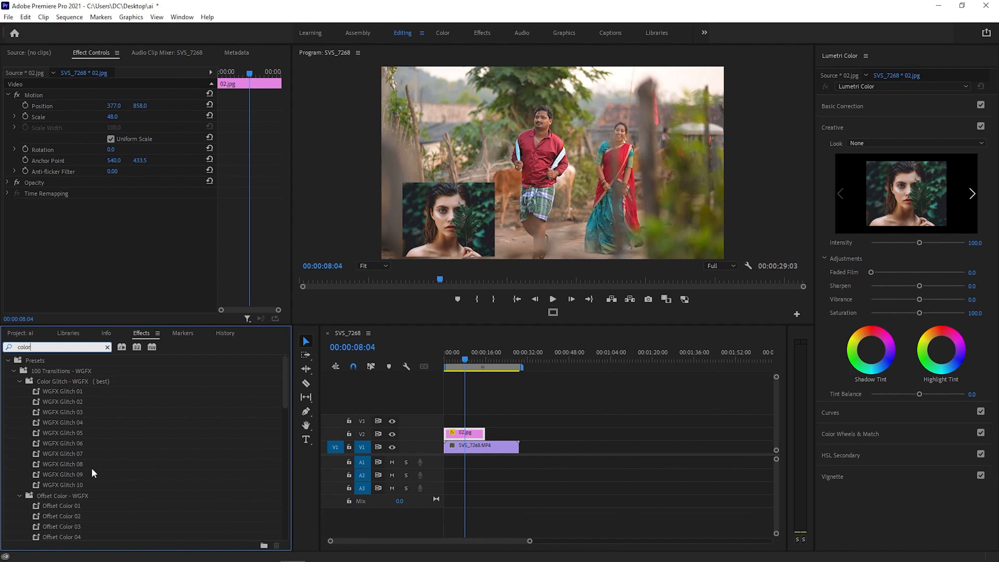
pyautogui.scroll(-5, 95, 472)
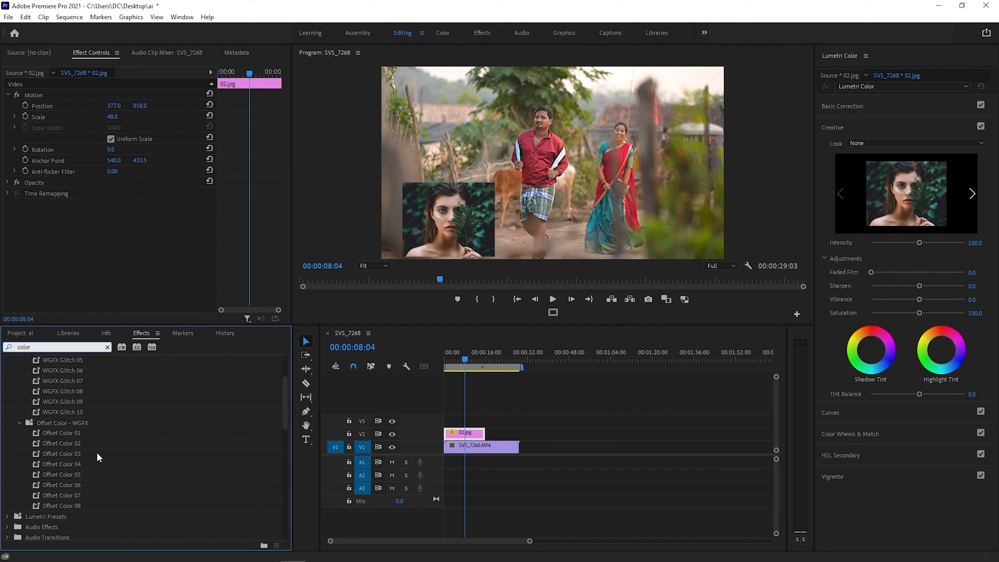
pyautogui.scroll(-3, 79, 468)
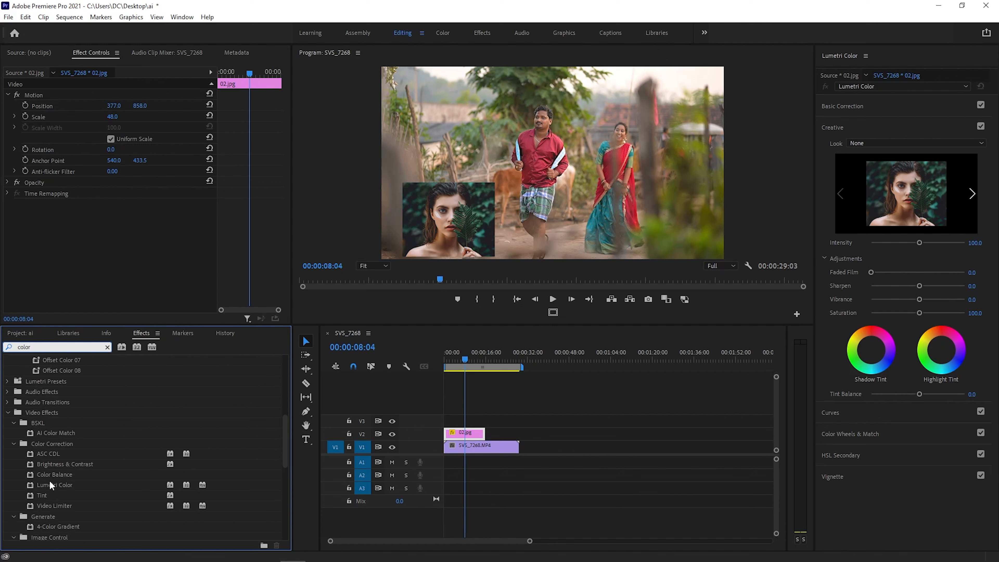
pyautogui.click(52, 435)
pyautogui.scroll(-2, 67, 435)
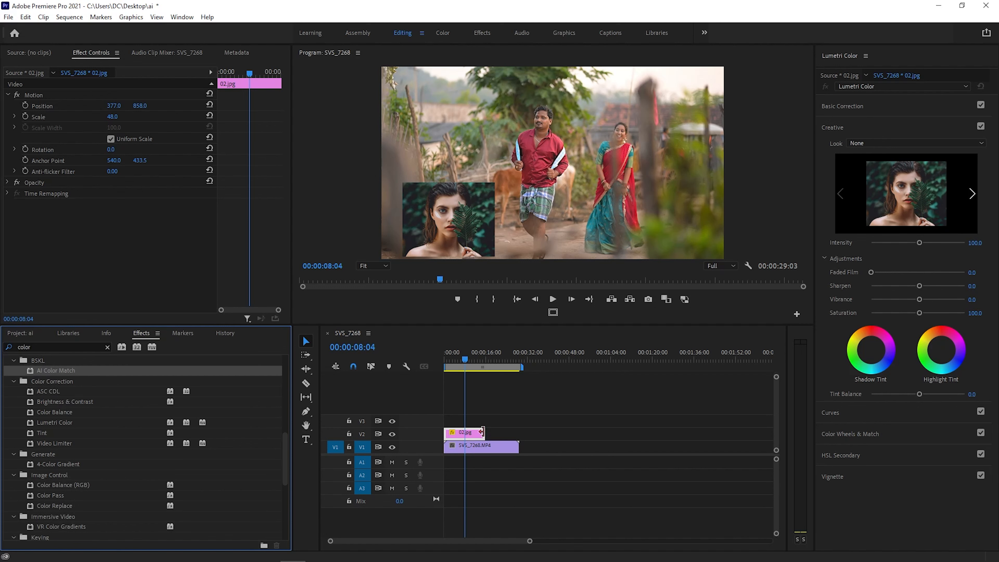
pyautogui.click(473, 449)
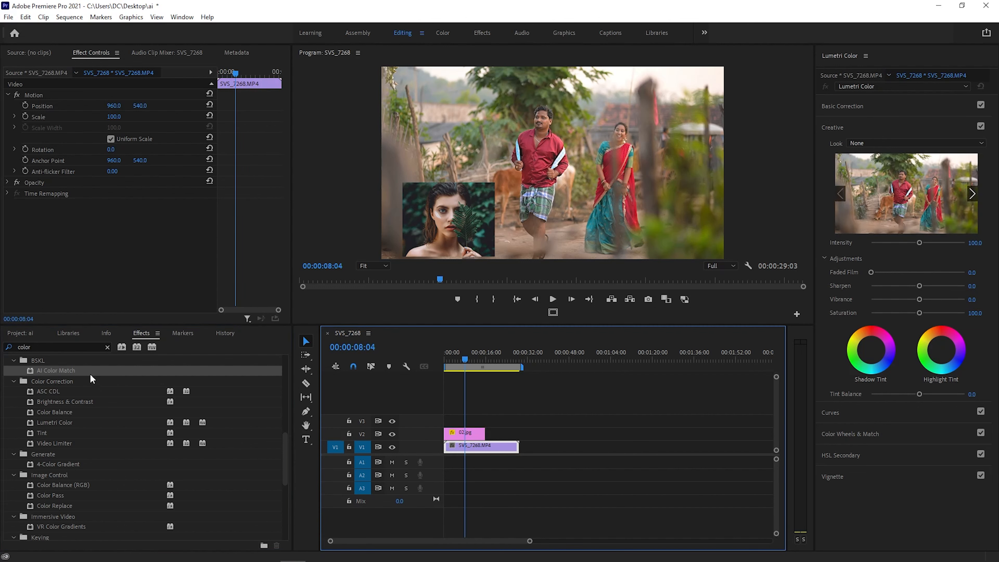
pyautogui.moveTo(61, 370); pyautogui.dragTo(481, 447)
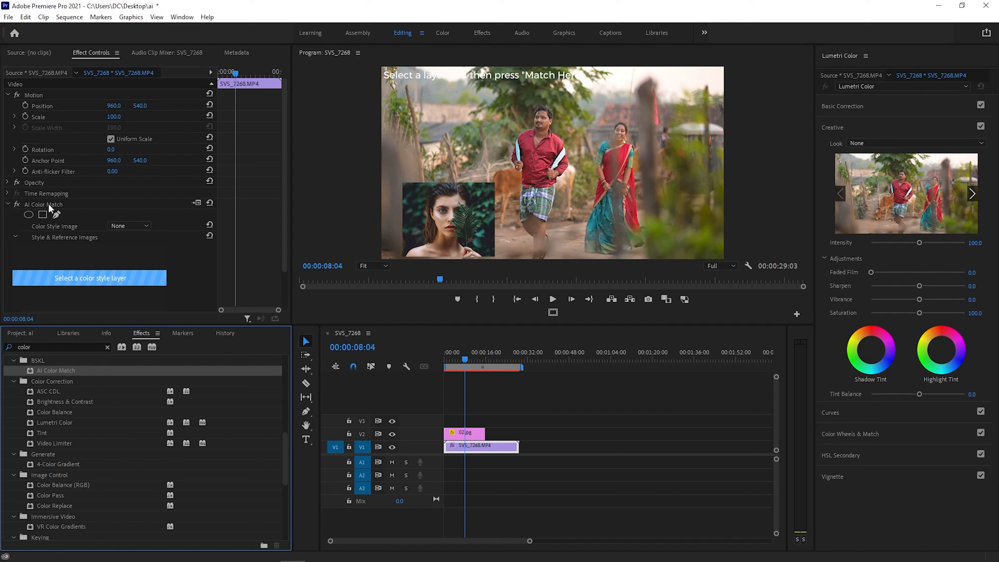
# Step: Set AI Color Match's Color Style Image to Video 2 and run the match on the video clip
pyautogui.click(138, 228)
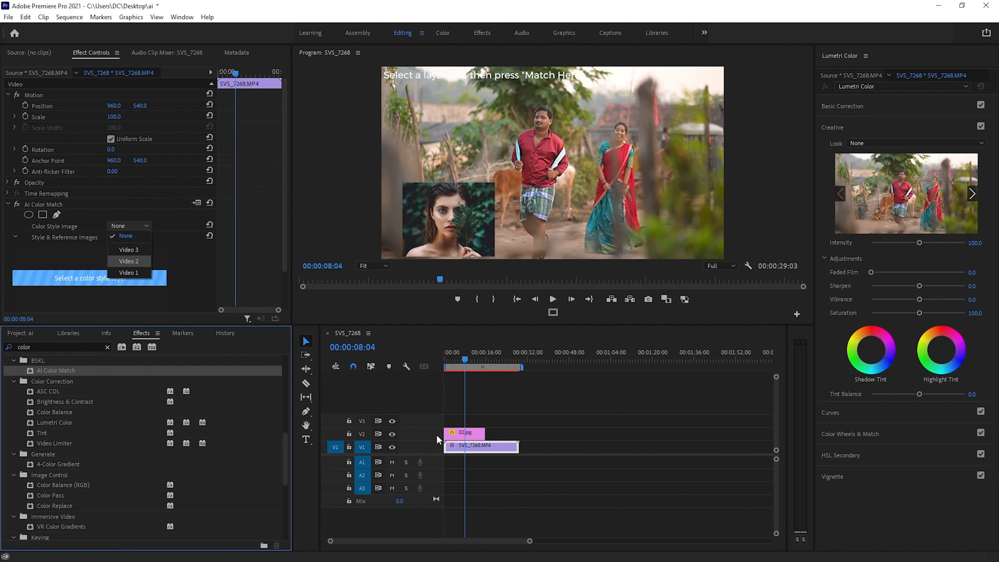
pyautogui.click(460, 434)
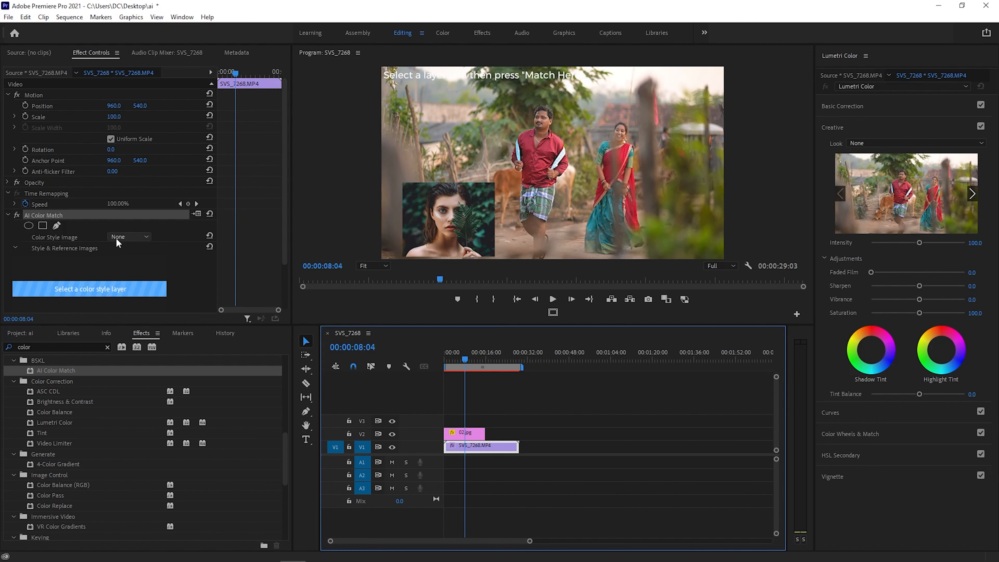
pyautogui.click(138, 241)
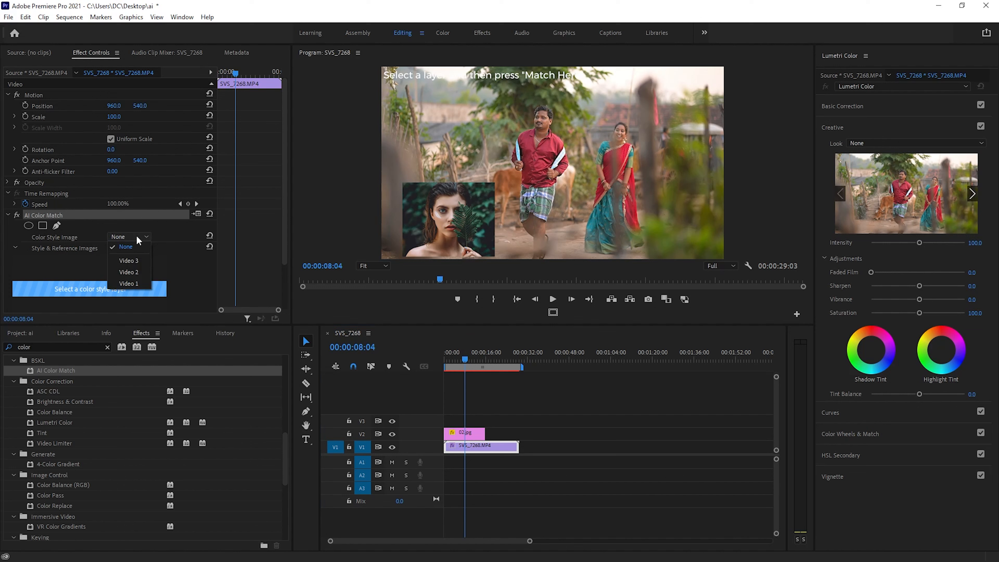
pyautogui.click(137, 271)
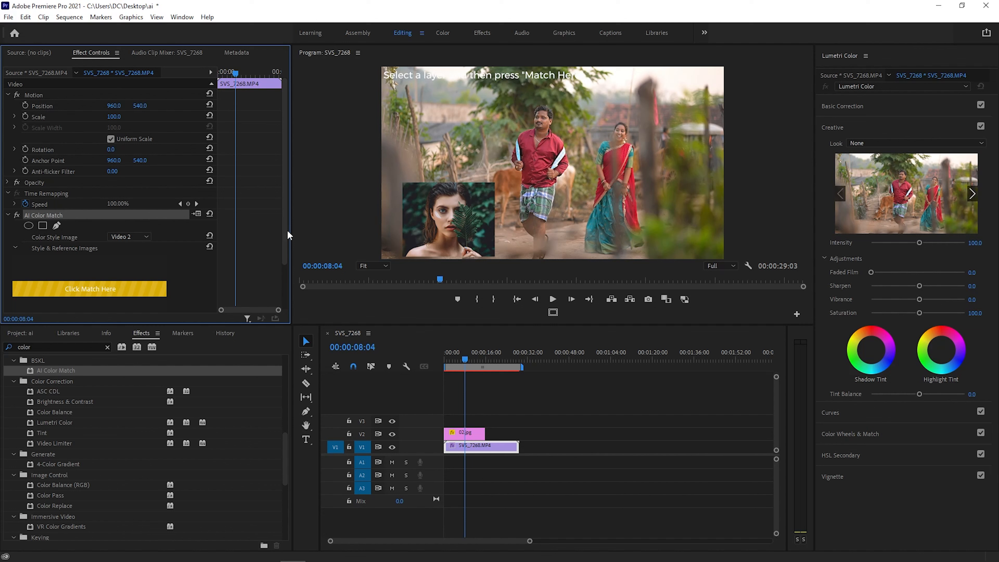
pyautogui.scroll(-3, 275, 177)
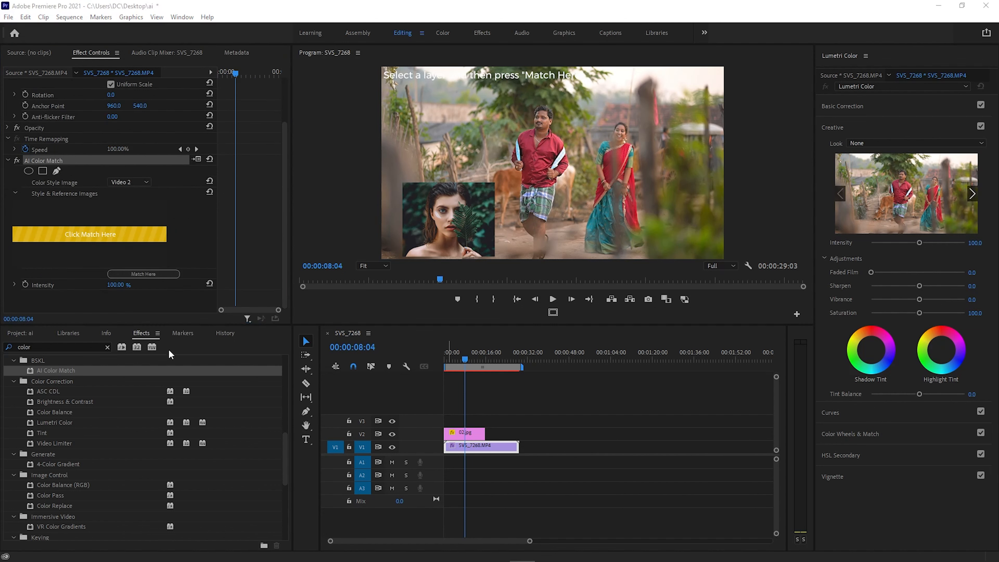
pyautogui.click(201, 235)
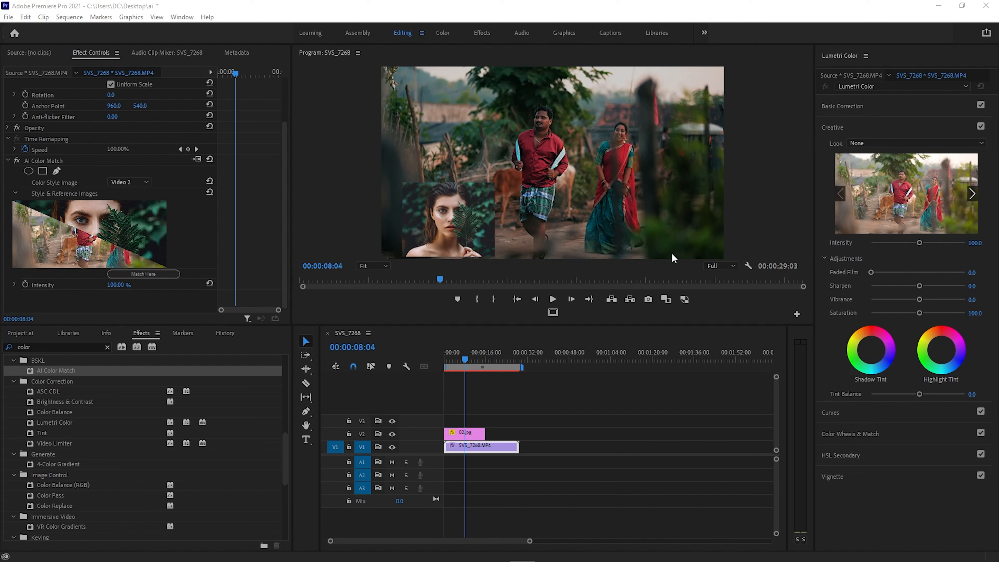
# Step: Play and scrub through the sequence to examine the color-matched footage at several points
pyautogui.click(554, 299)
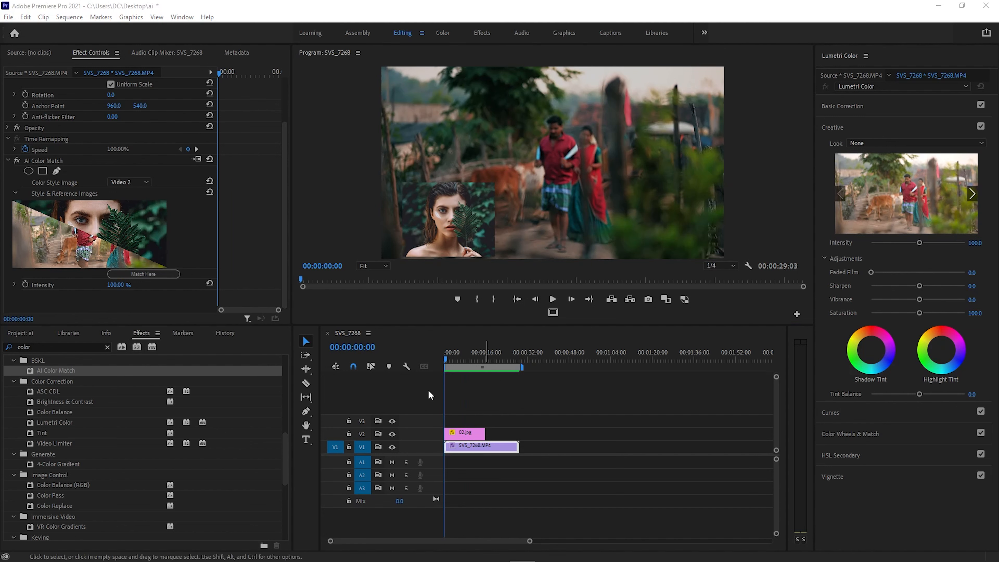
pyautogui.click(553, 300)
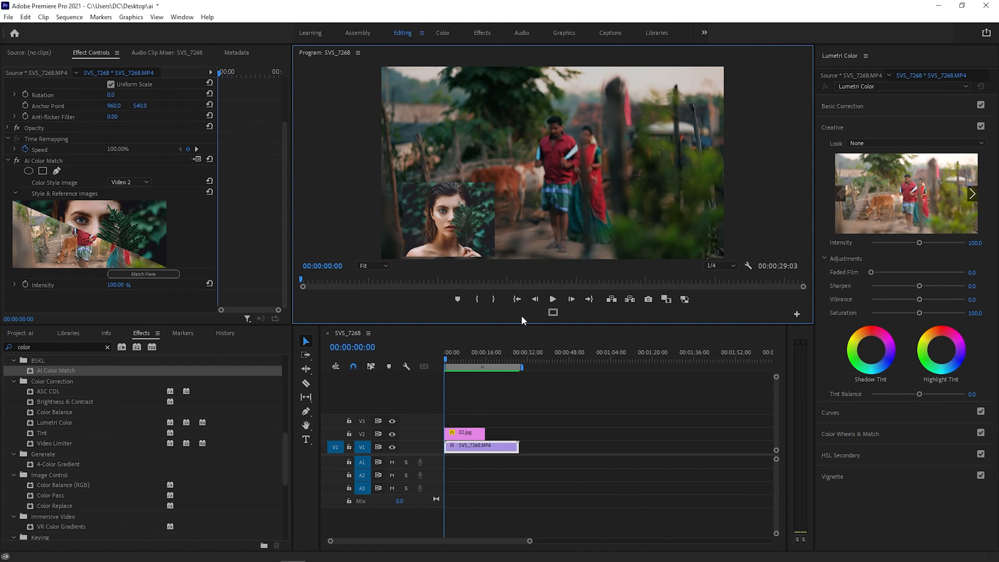
pyautogui.click(554, 299)
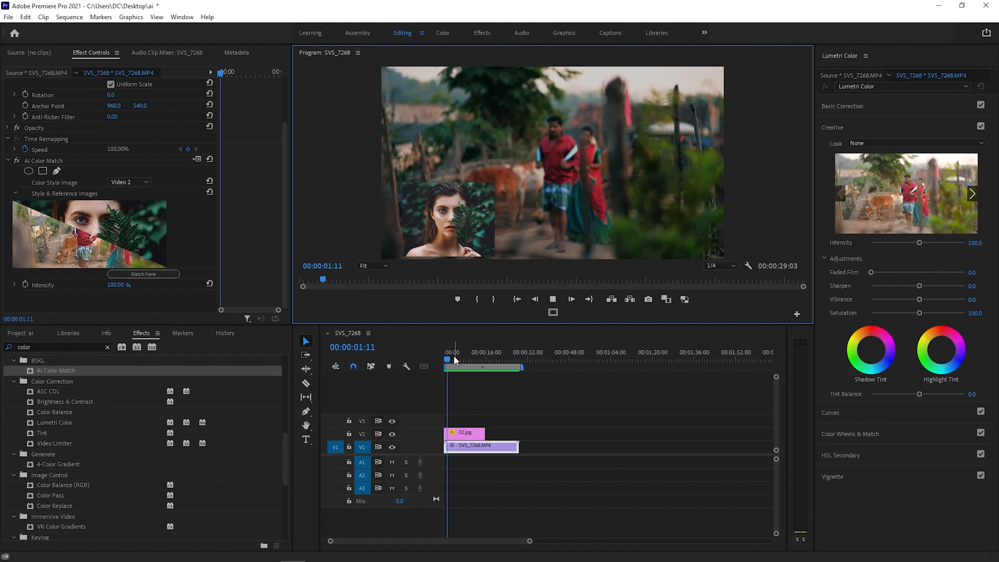
pyautogui.moveTo(454, 356); pyautogui.dragTo(476, 361)
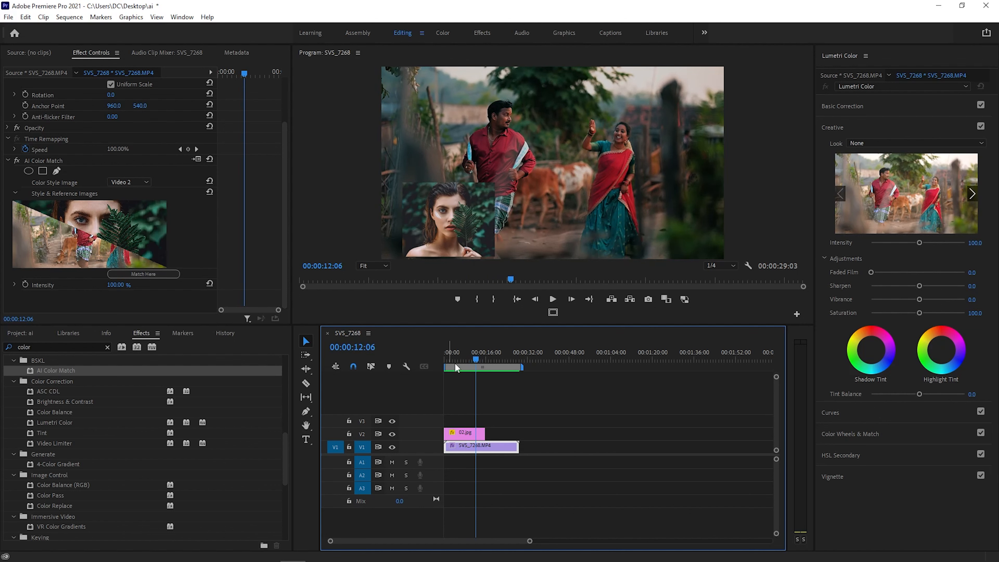
pyautogui.moveTo(479, 358); pyautogui.dragTo(498, 370)
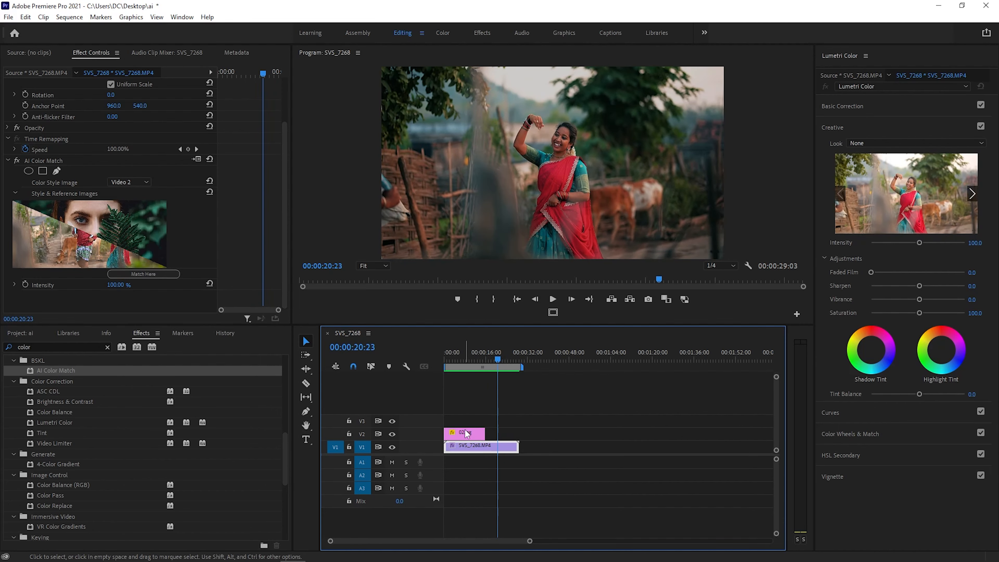
pyautogui.click(469, 353)
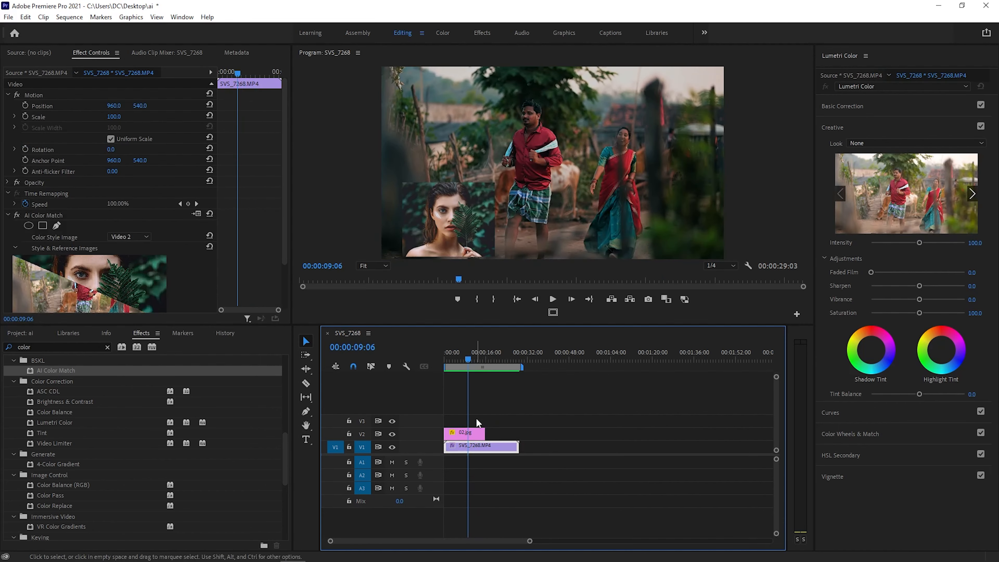
# Step: Delete the 02.jpg reference clip from track V2
pyautogui.click(474, 434)
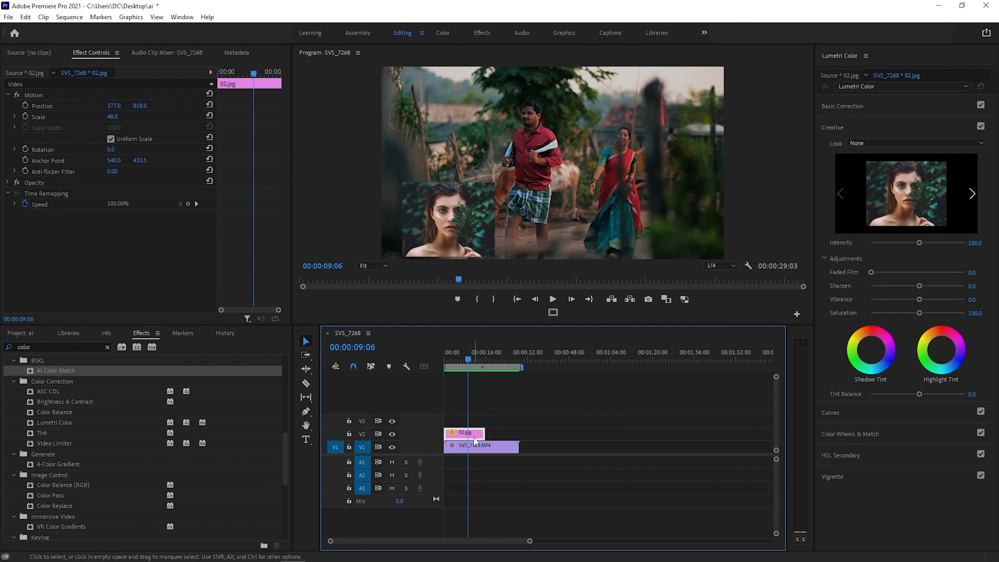
pyautogui.click(496, 414)
pyautogui.click(473, 435)
pyautogui.press('Delete')
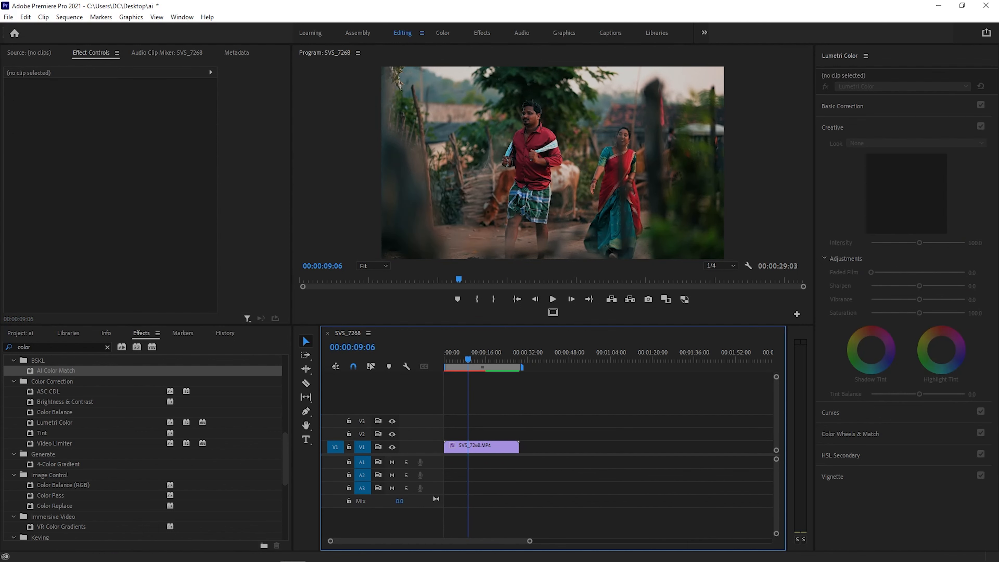
# Step: Check 03.jpg in the AI COLOR MATCH PLUG IN folder, then import it and place it on V2 at the sequence start
pyautogui.click(17, 331)
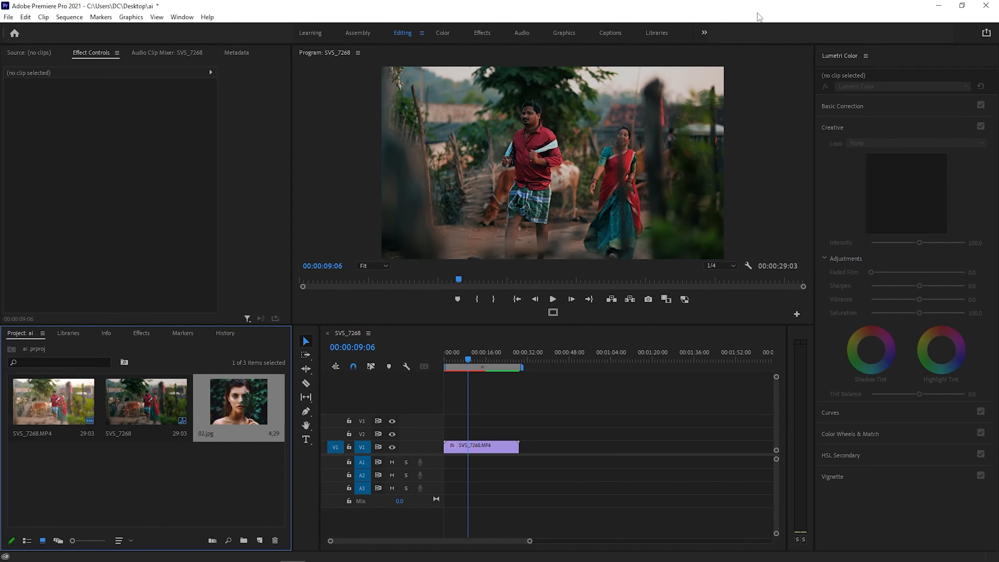
pyautogui.click(939, 6)
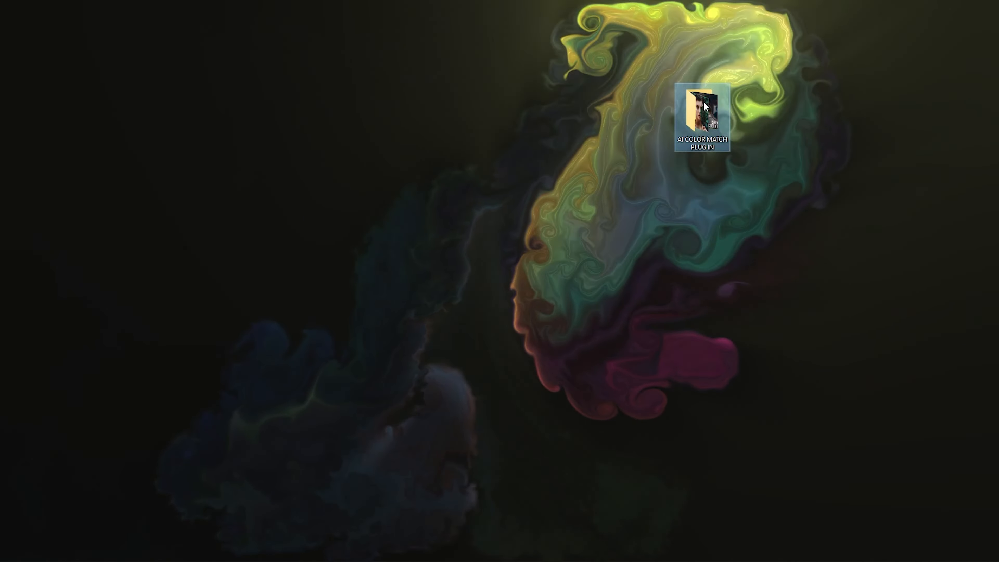
pyautogui.doubleClick(703, 110)
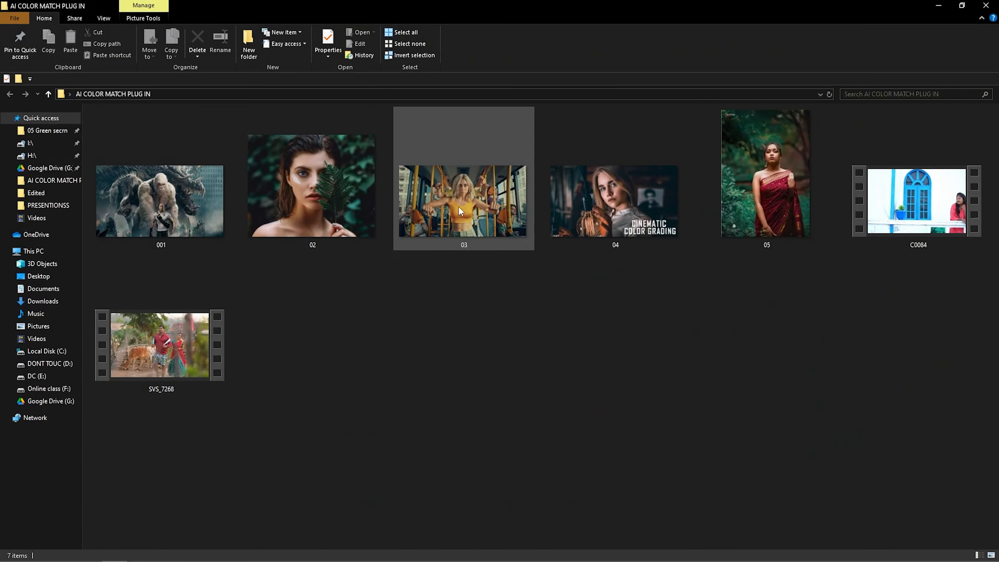
pyautogui.doubleClick(449, 206)
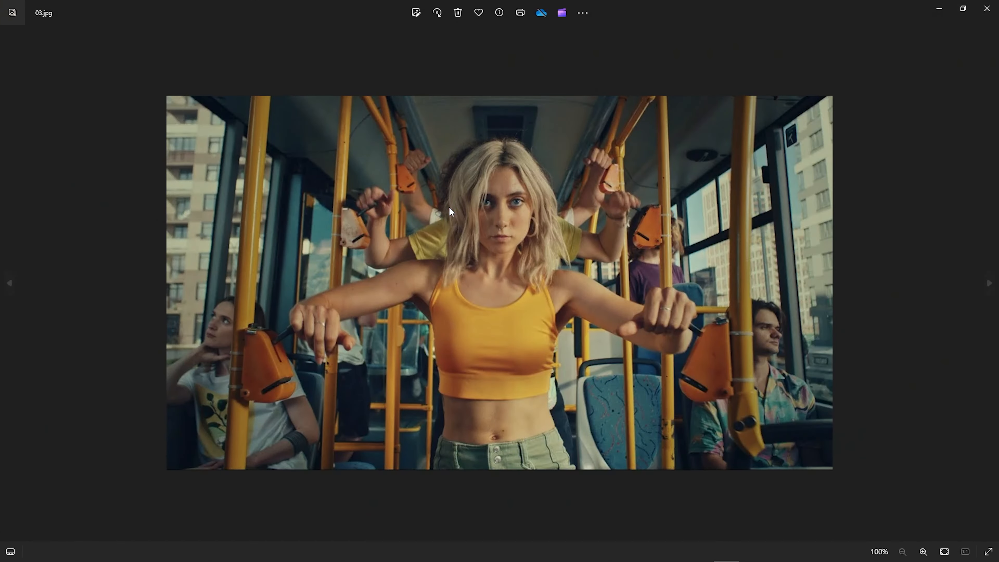
pyautogui.click(986, 6)
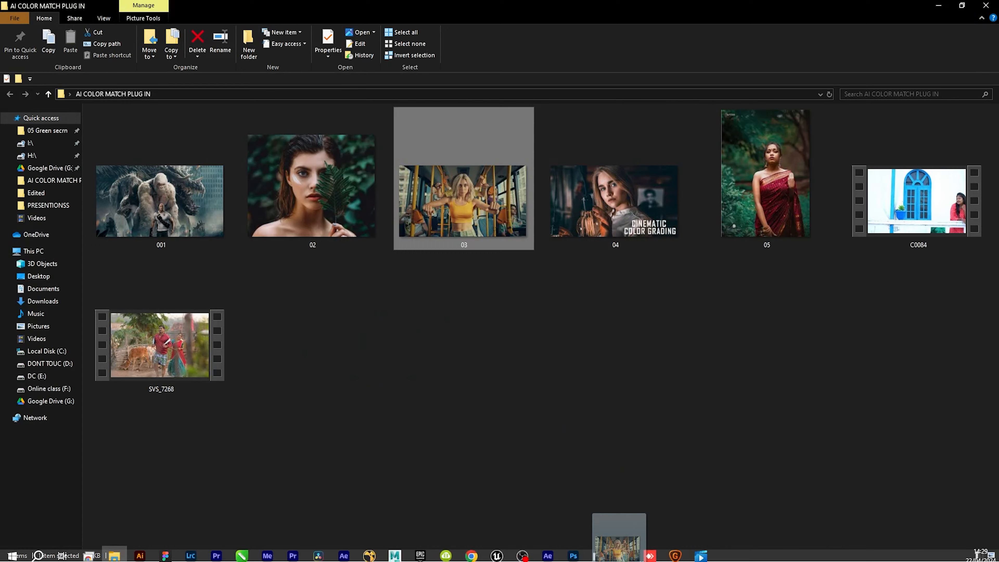
pyautogui.moveTo(623, 557); pyautogui.dragTo(434, 431)
pyautogui.click(456, 352)
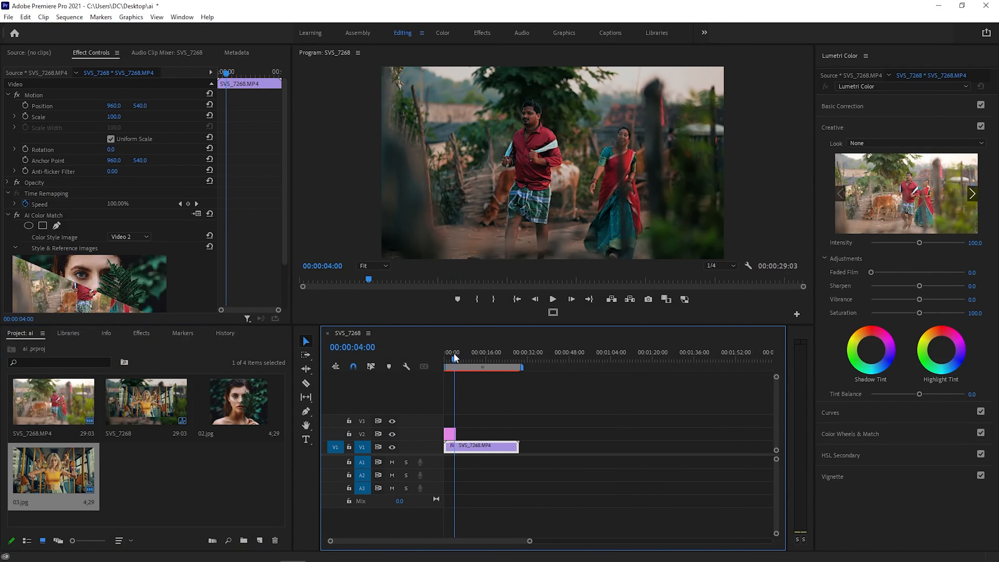
# Step: Move the playhead to 00:00:03:00 and run AI Color Match on the SVS_7268.MP4 clip with Video 2 as the Color Style Image
pyautogui.click(453, 354)
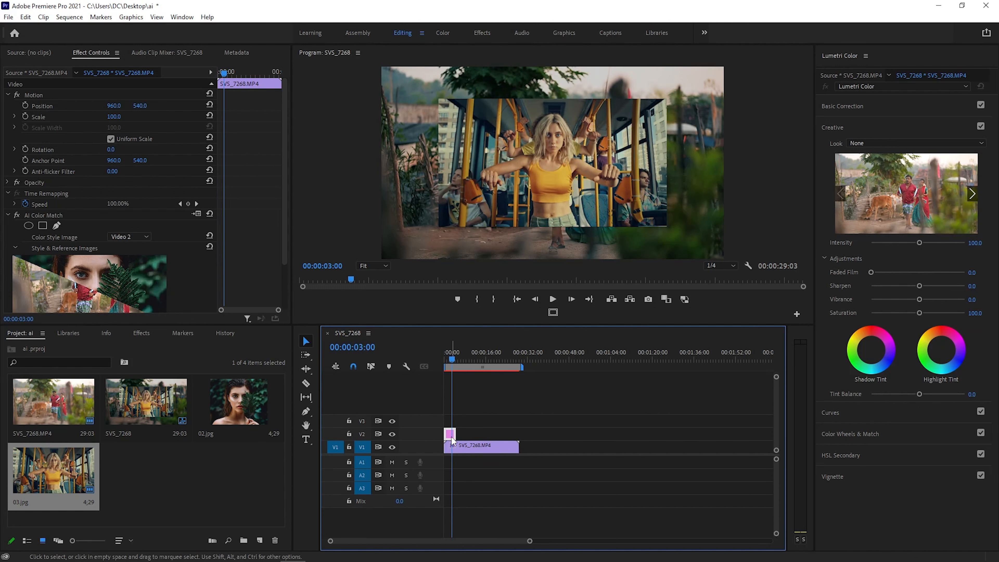
pyautogui.click(479, 448)
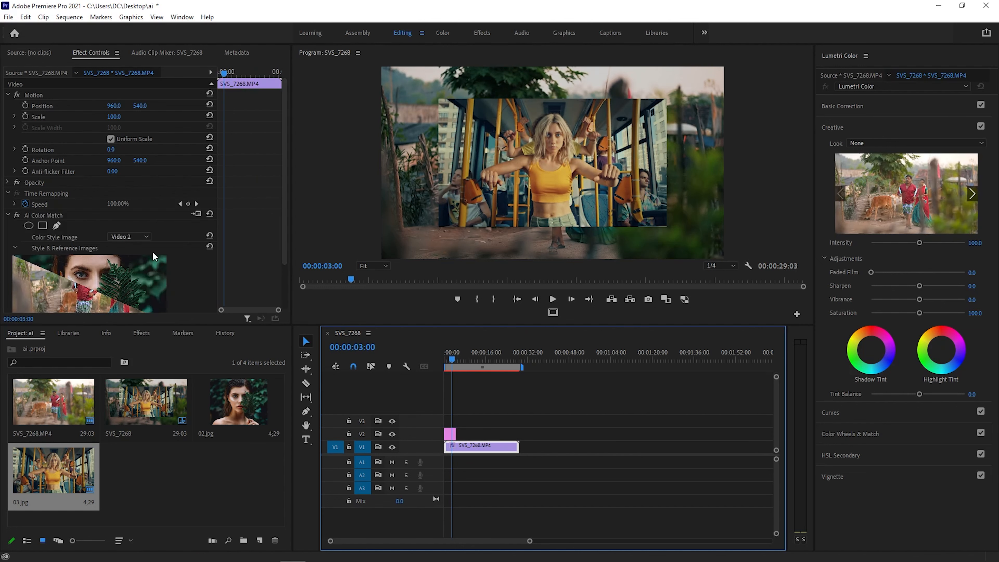
pyautogui.click(143, 236)
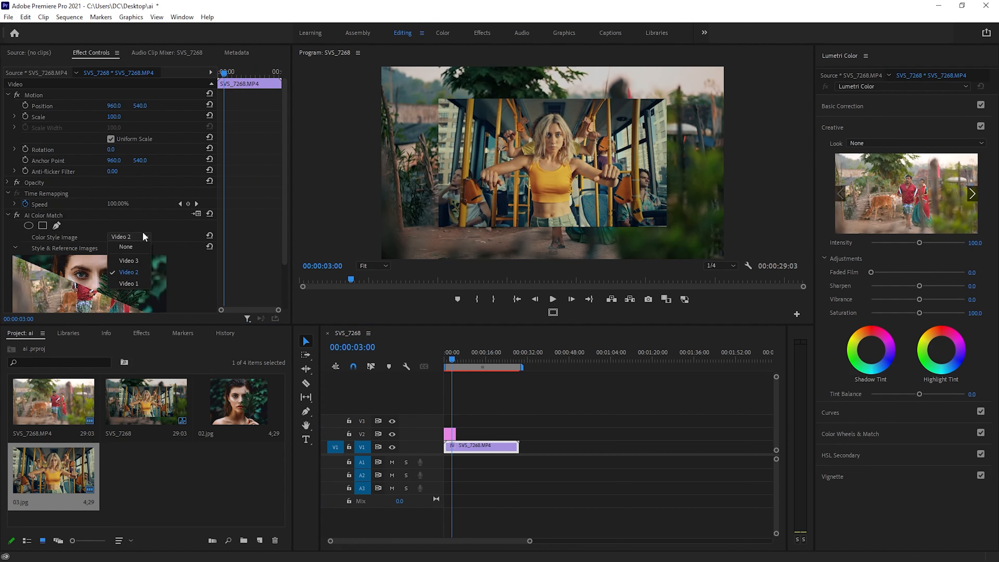
pyautogui.click(140, 272)
pyautogui.click(450, 435)
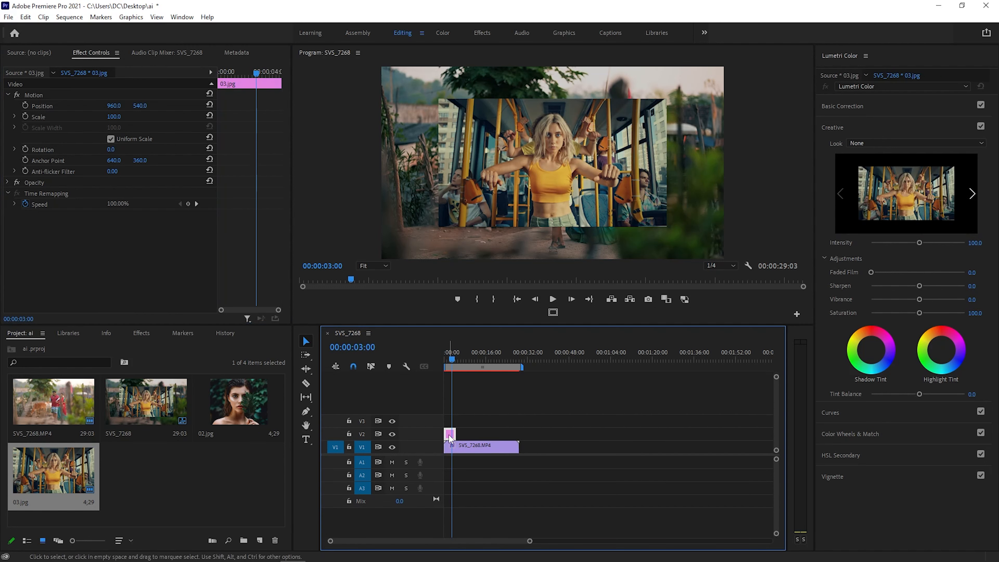
pyautogui.click(464, 451)
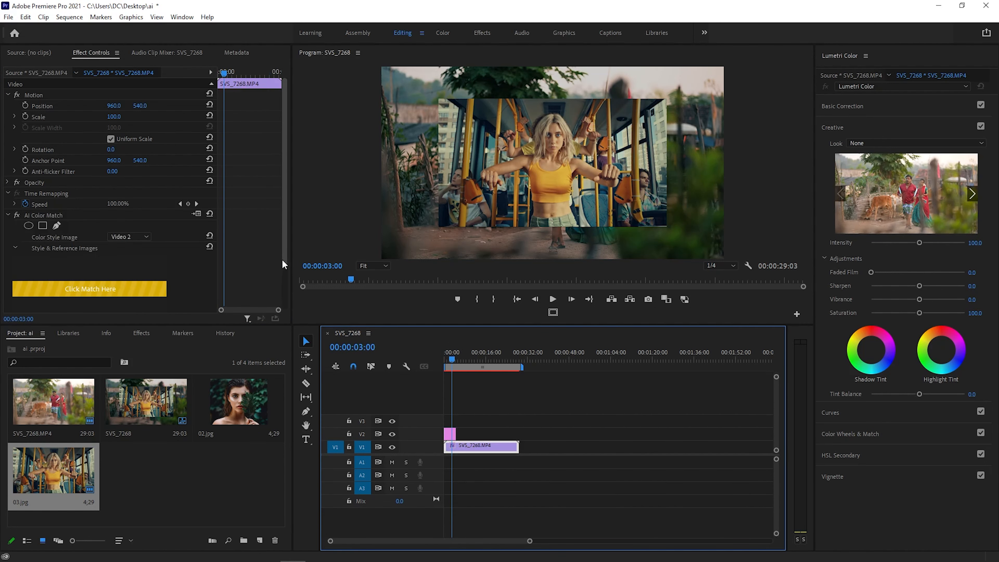
pyautogui.moveTo(284, 258); pyautogui.dragTo(289, 331)
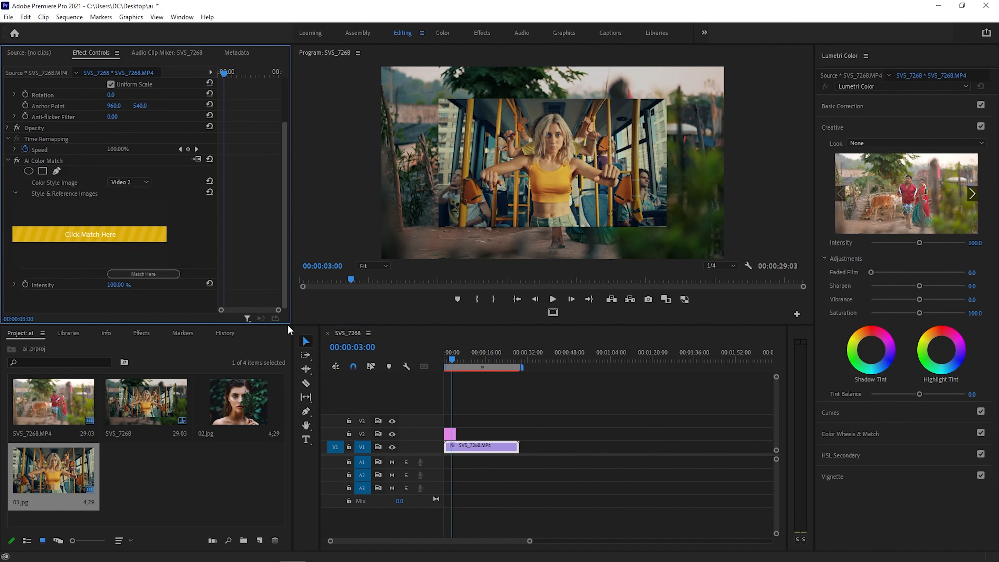
pyautogui.click(147, 274)
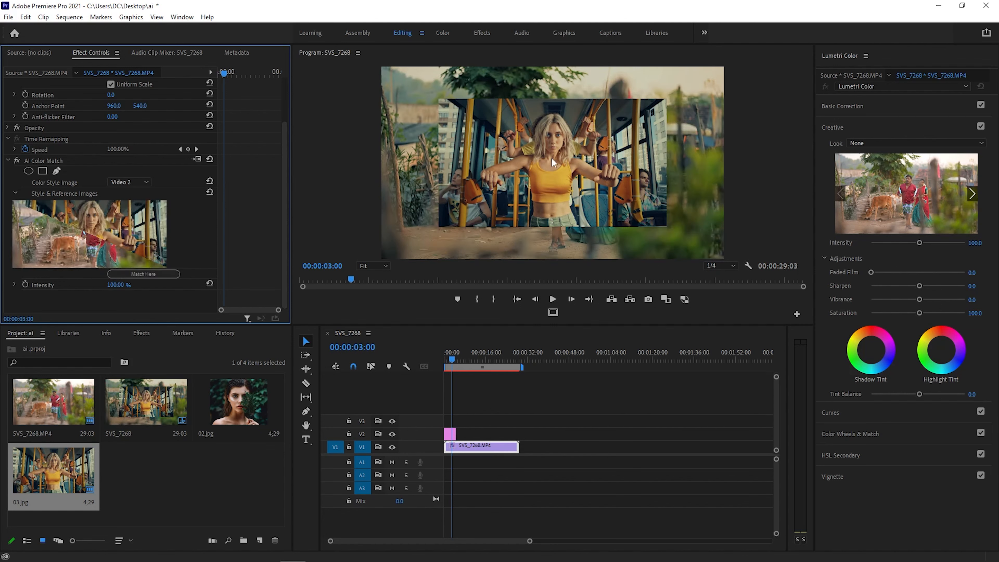
# Step: Scale the 03.jpg clip on V2 to 55 and set its position to 393, 878
pyautogui.click(449, 434)
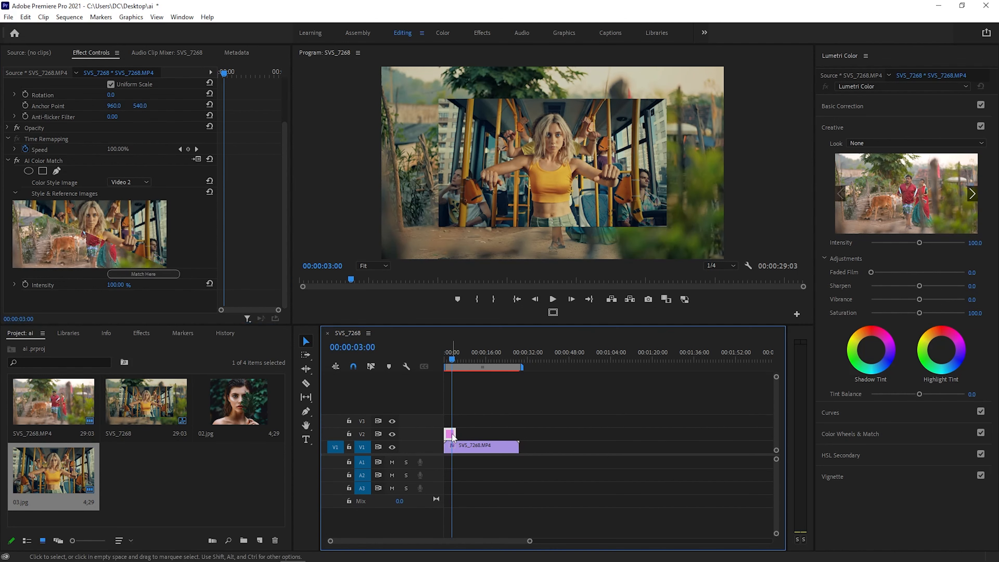
pyautogui.moveTo(117, 123)
pyautogui.mouseDown()
pyautogui.moveTo(101, 123)
pyautogui.moveTo(166, 107)
pyautogui.moveTo(119, 125)
pyautogui.moveTo(98, 105)
pyautogui.moveTo(79, 106)
pyautogui.moveTo(126, 106)
pyautogui.moveTo(108, 106)
pyautogui.mouseUp()
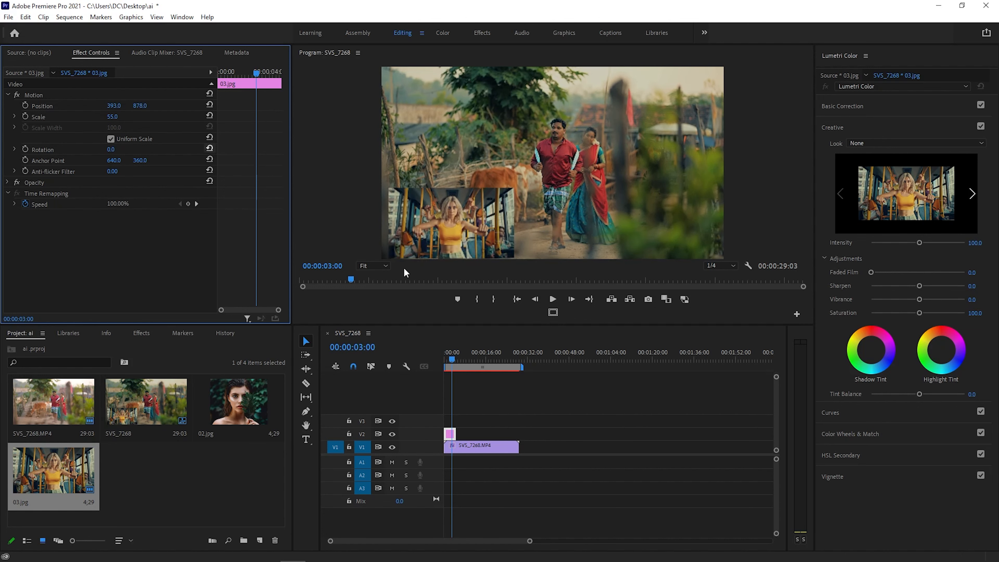
# Step: Toggle AI Color Match off and on for the video clip to compare, and play and scrub the sequence to about 00:00:07:24
pyautogui.click(464, 449)
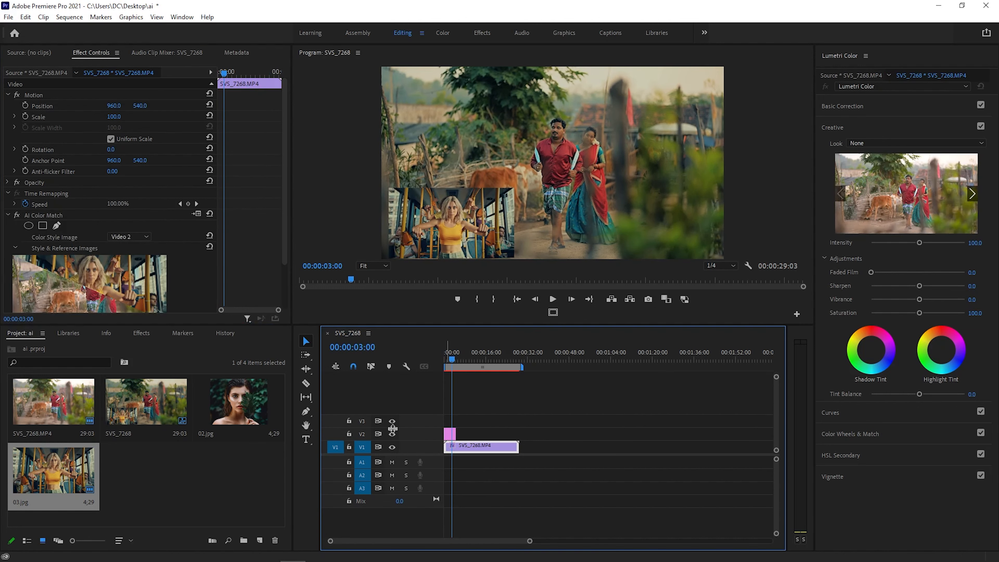
pyautogui.click(16, 215)
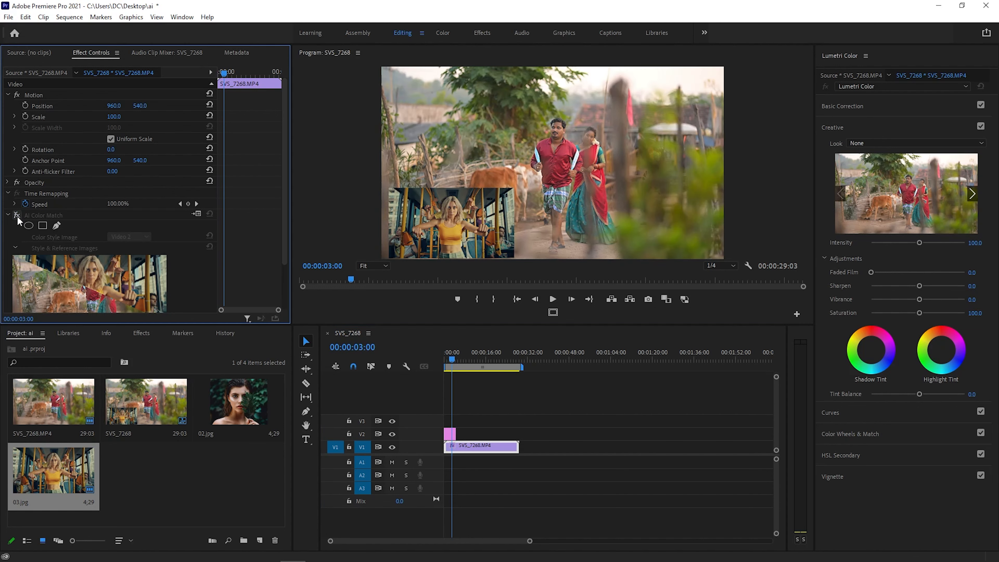
pyautogui.click(17, 216)
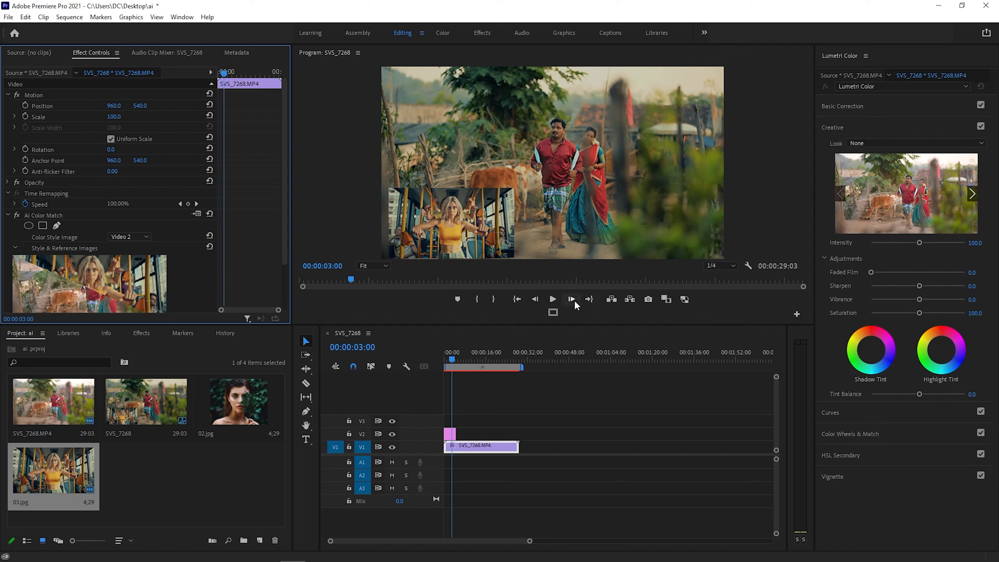
pyautogui.click(553, 299)
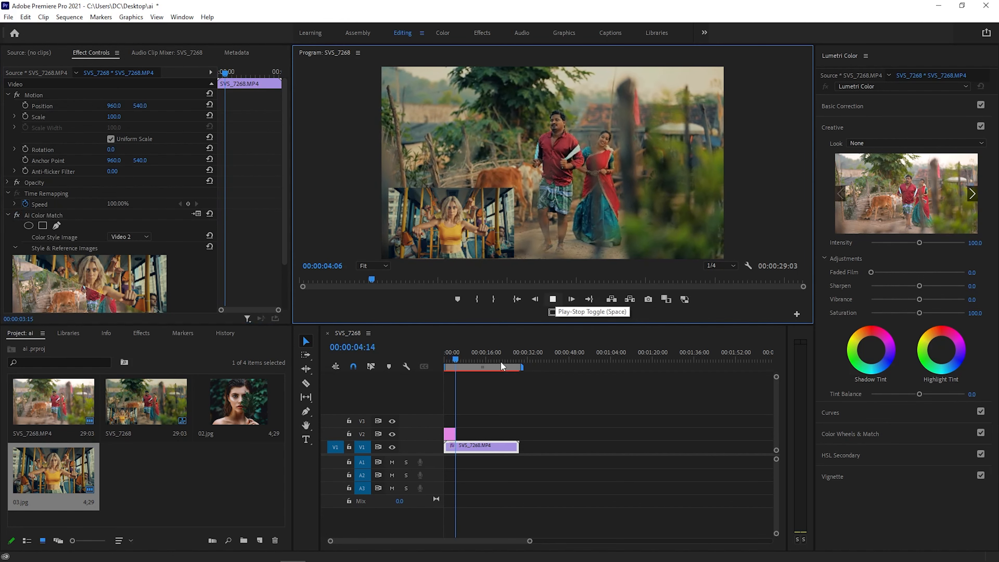
pyautogui.moveTo(456, 356)
pyautogui.mouseDown()
pyautogui.moveTo(480, 357)
pyautogui.moveTo(464, 359)
pyautogui.mouseUp()
# Step: Extend the 03.jpg clip on V2 to the video clip's end, and trim its end back to about 16 seconds
pyautogui.moveTo(456, 434); pyautogui.dragTo(522, 433)
pyautogui.click(508, 433)
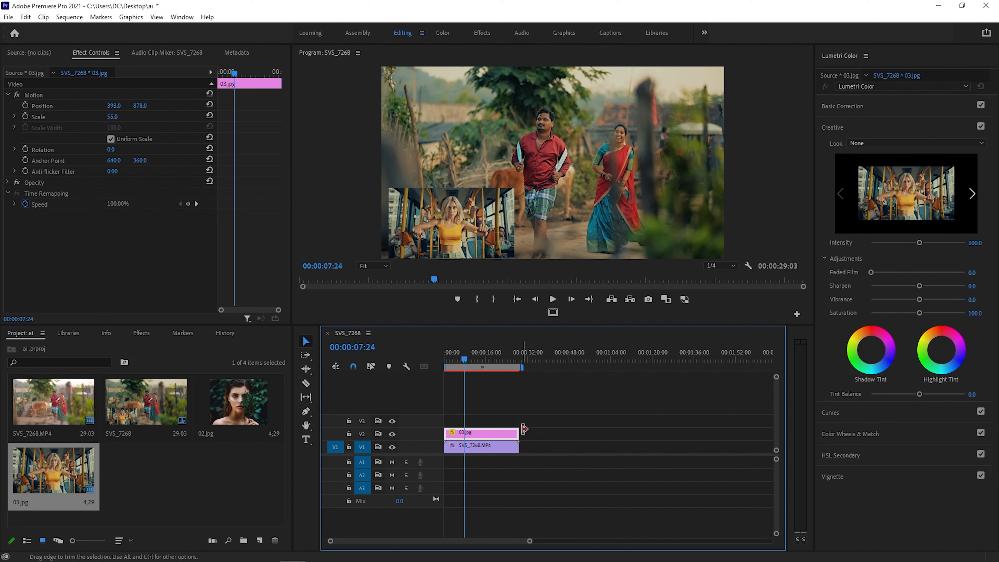
pyautogui.moveTo(520, 433); pyautogui.dragTo(491, 436)
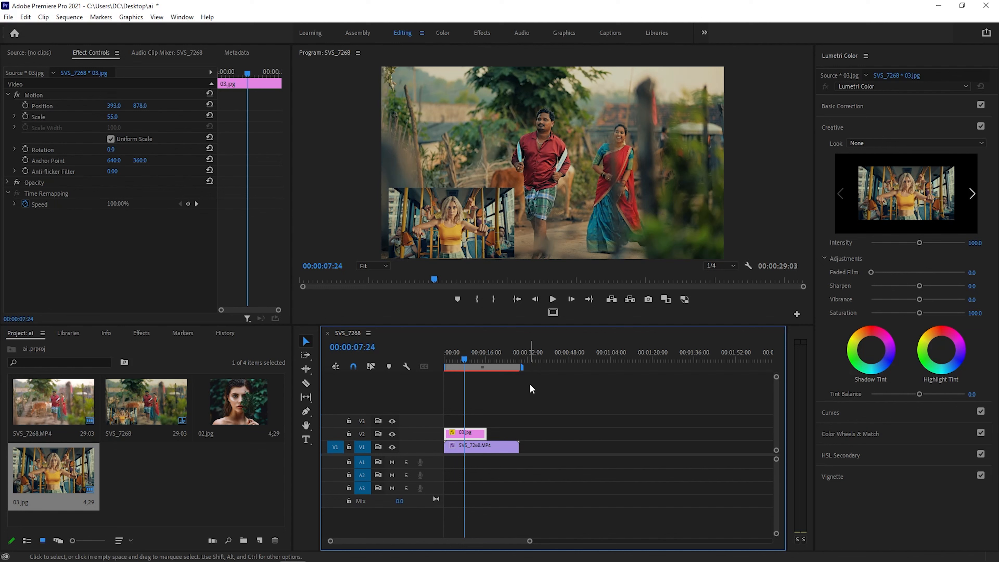
pyautogui.click(484, 450)
pyautogui.click(471, 435)
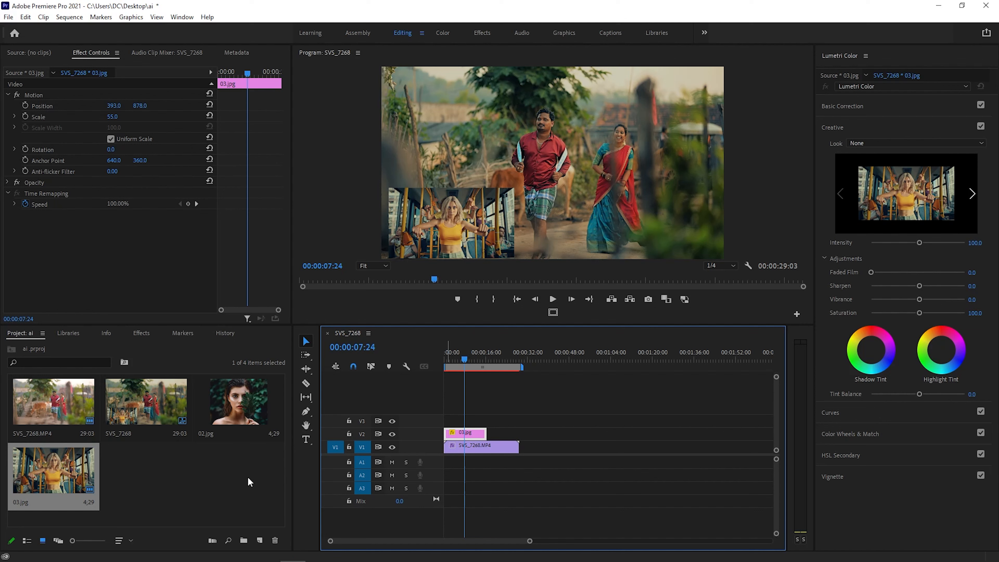
# Step: Create a 1920 × 1080 adjustment layer at 29.97 fps and place it on V3 over the full length of the video clip
pyautogui.click(259, 542)
pyautogui.click(283, 459)
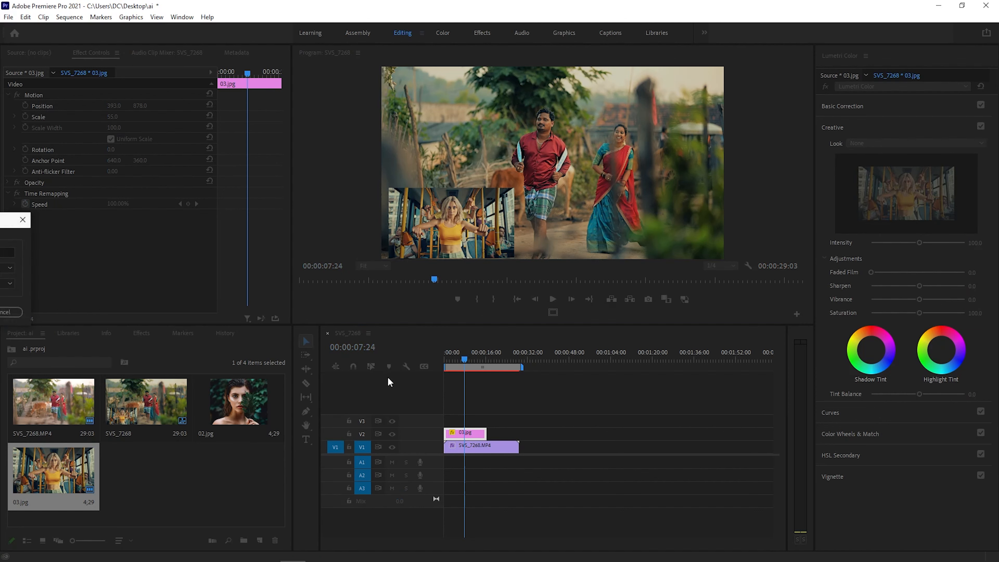
pyautogui.moveTo(14, 222); pyautogui.dragTo(530, 195)
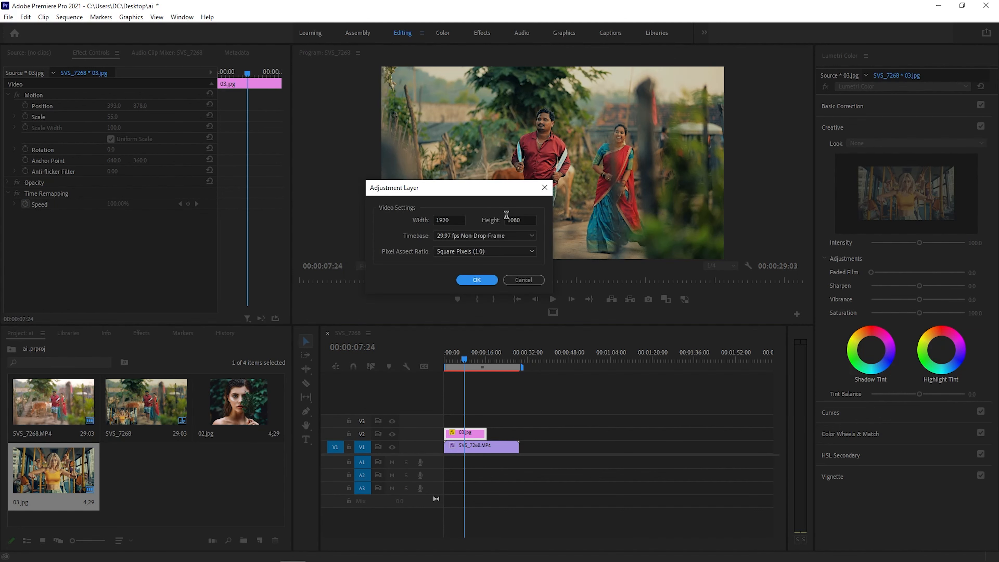
pyautogui.click(472, 281)
pyautogui.moveTo(153, 475); pyautogui.dragTo(519, 425)
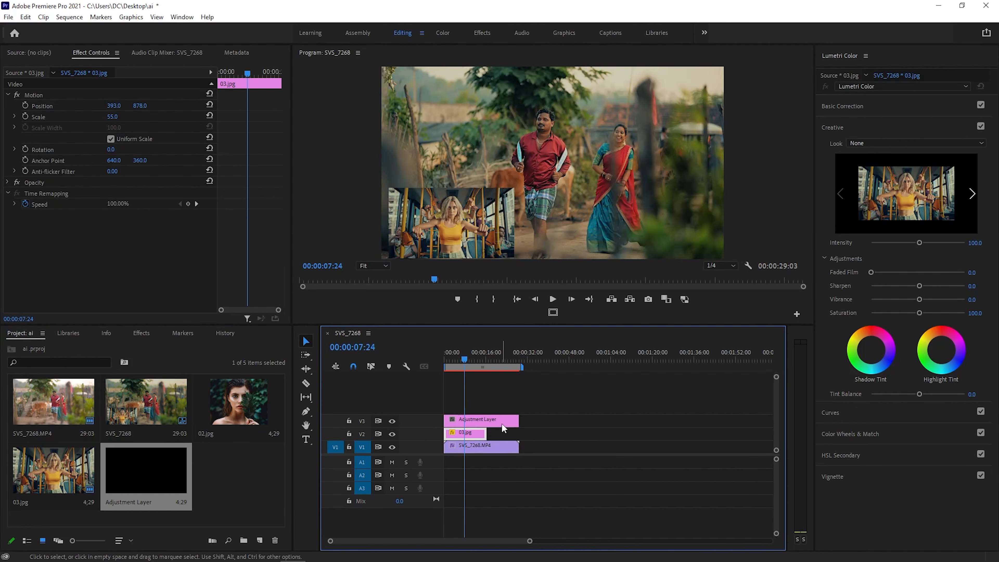
# Step: Set the adjustment layer's Lumetri exposure to 1.2, and toggle track V3's visibility to compare before and after
pyautogui.click(502, 424)
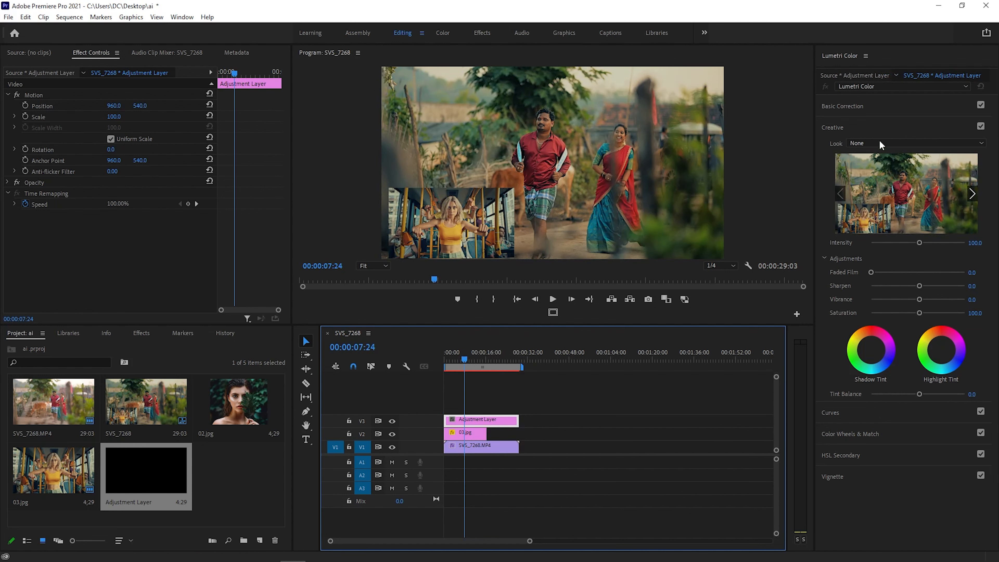
pyautogui.click(871, 109)
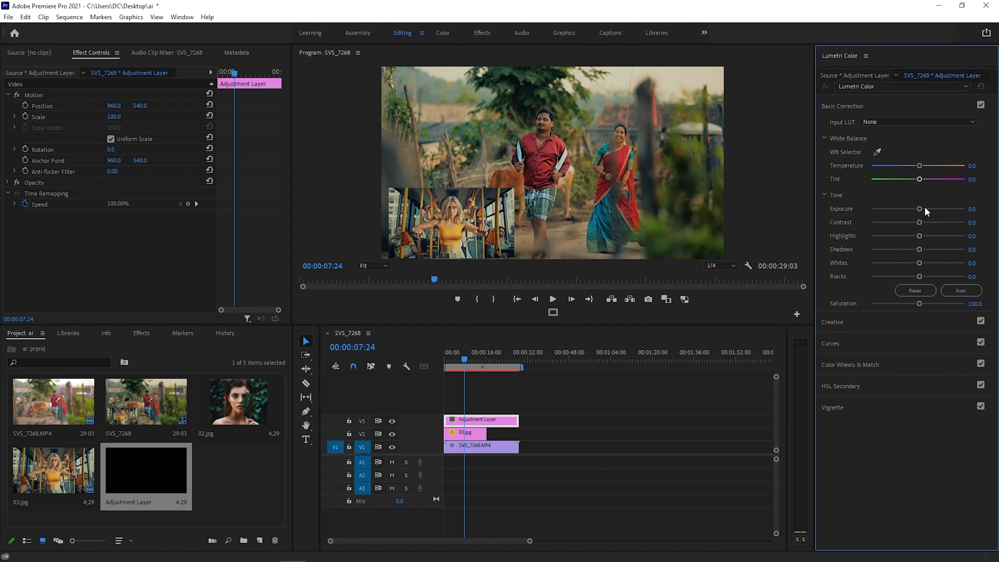
pyautogui.moveTo(924, 207); pyautogui.dragTo(929, 208)
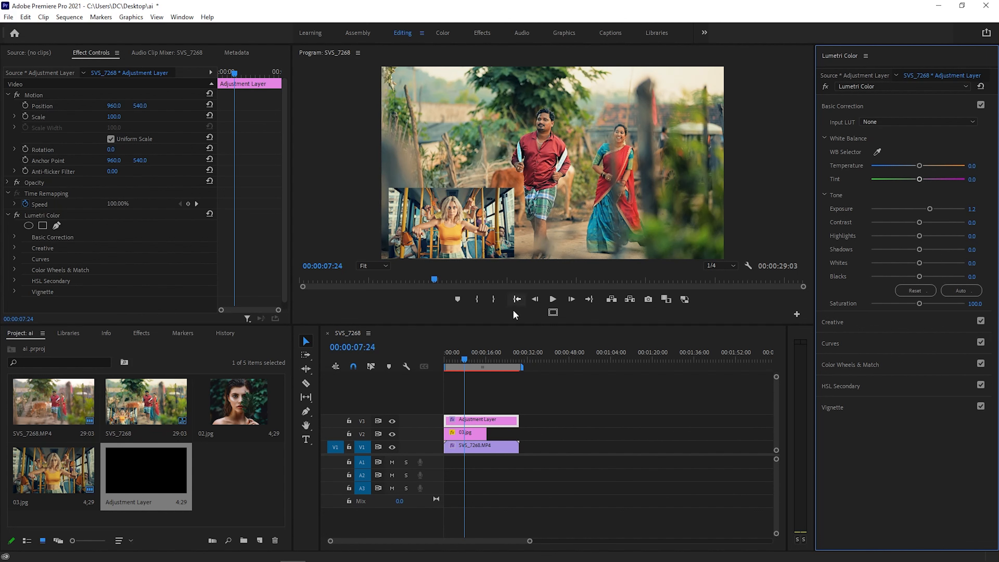
pyautogui.click(392, 421)
pyautogui.click(392, 420)
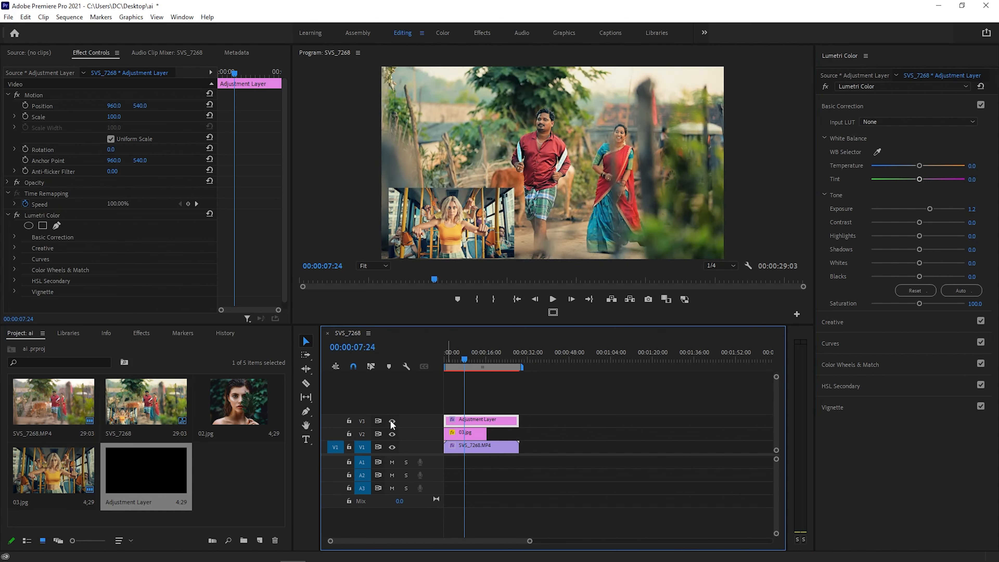